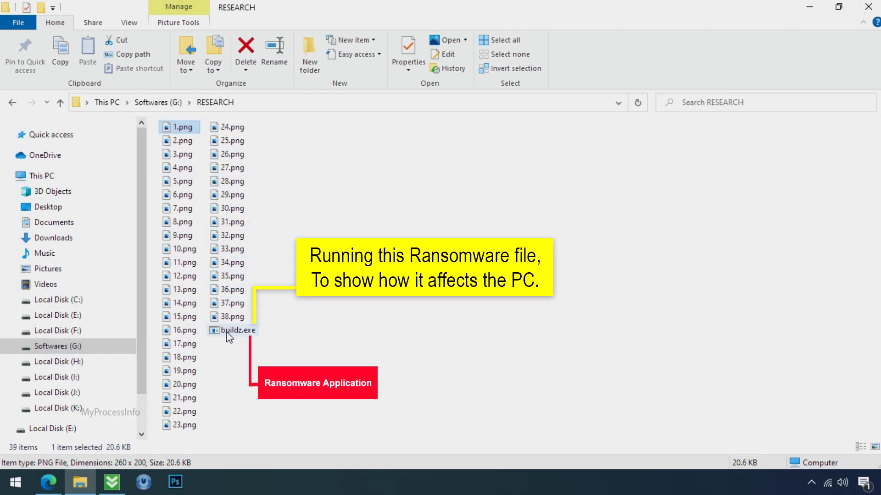
- Run buildz.exe in G:\RESEARCH so every image gets the .png.voom extension
{"action": "left_click", "coordinate": [229, 336]}
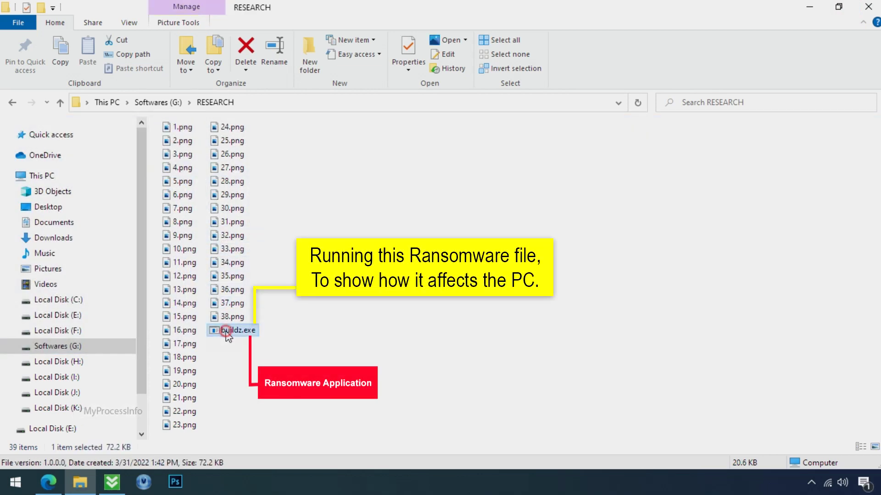
{"action": "double_click", "coordinate": [276, 336]}
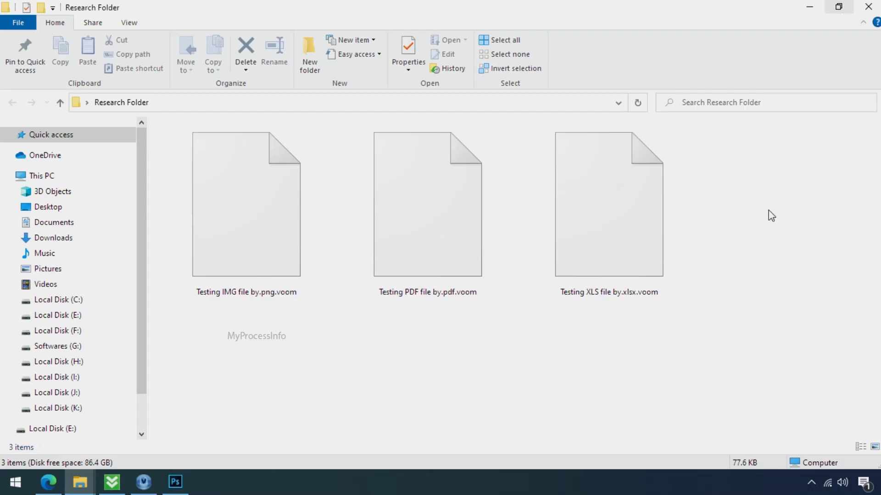
- Strip .voom from the first test image's name, then close Photos after it fails to open
{"action": "left_click", "coordinate": [218, 234]}
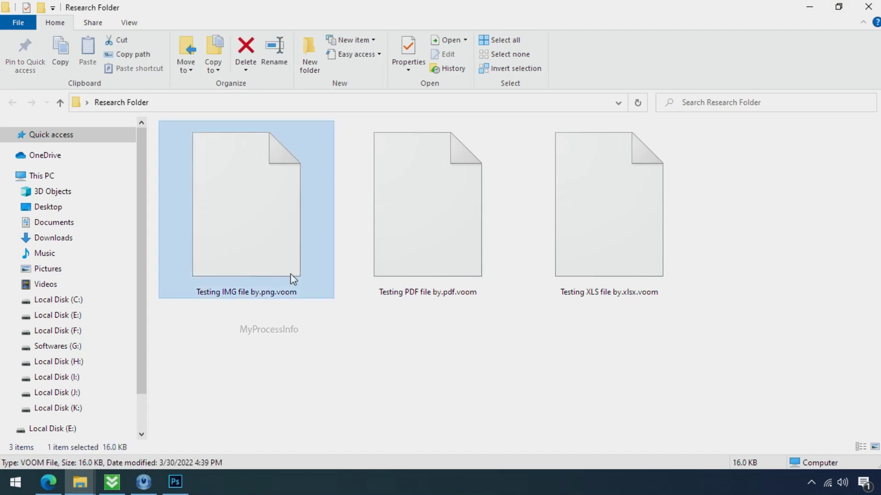
{"action": "left_click", "coordinate": [278, 291]}
{"action": "left_click_drag", "start_coordinate": [278, 292], "coordinate": [306, 292]}
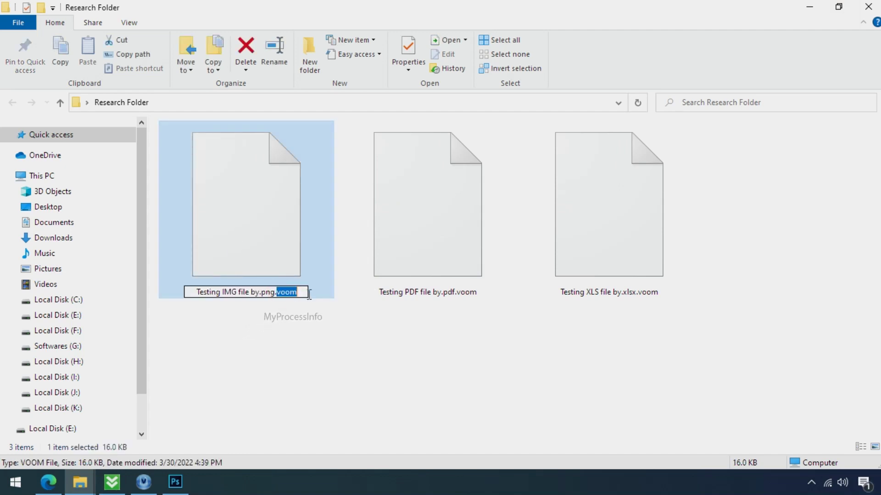
{"action": "key", "text": "BackSpace"}
{"action": "key", "text": "Return"}
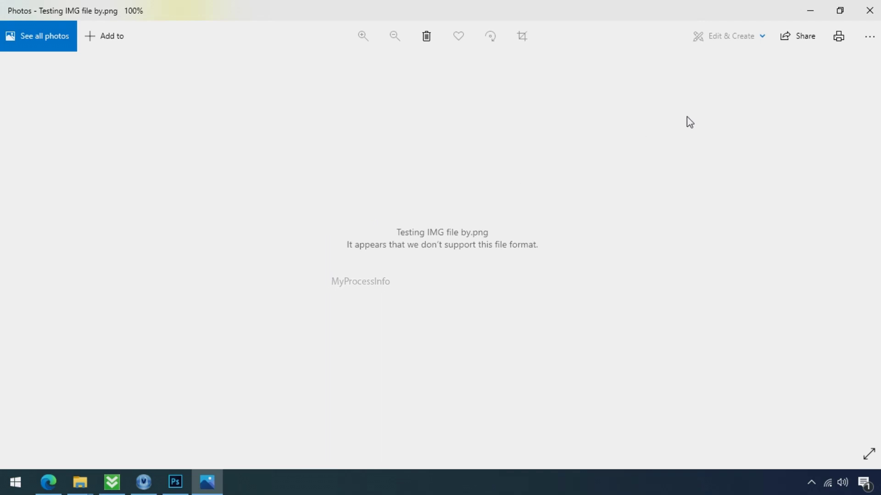
{"action": "left_click", "coordinate": [868, 10]}
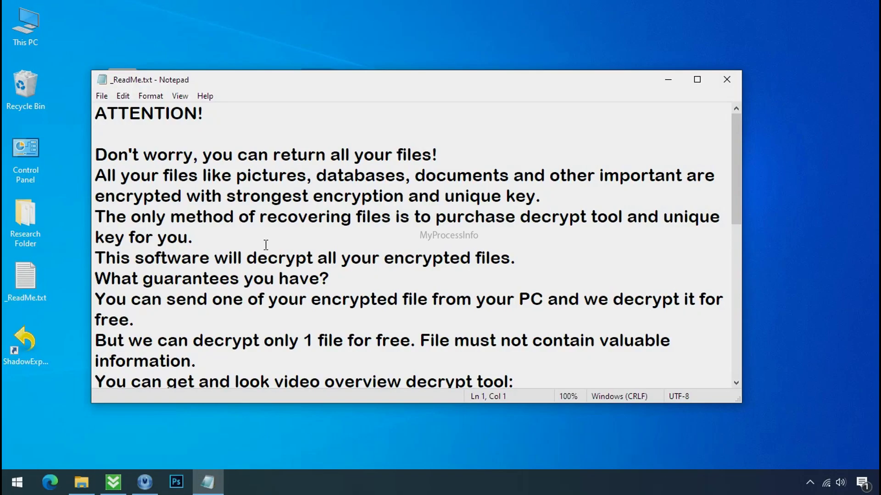
{"action": "scroll", "coordinate": [270, 239], "scroll_direction": "down", "scroll_amount": 5}
{"action": "scroll", "coordinate": [270, 239], "scroll_direction": "down", "scroll_amount": 3}
- Review the contact addresses and personal ID in the _ReadMe.txt note, then close it
{"action": "left_click_drag", "start_coordinate": [270, 237], "coordinate": [95, 237]}
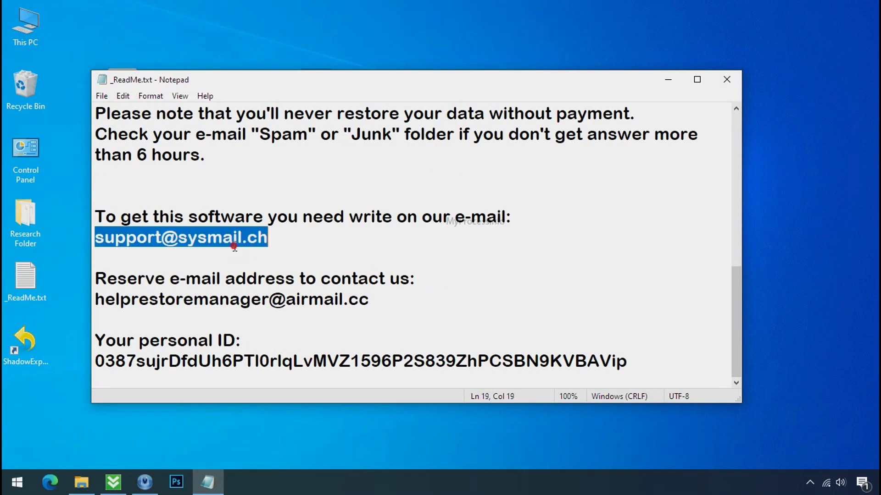
{"action": "triple_click", "coordinate": [220, 298]}
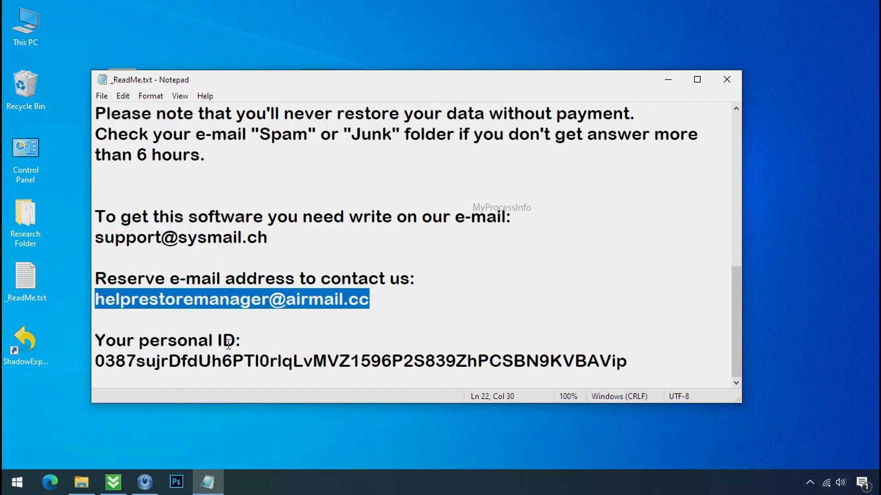
{"action": "triple_click", "coordinate": [227, 362]}
{"action": "scroll", "coordinate": [235, 349], "scroll_direction": "up", "scroll_amount": 3}
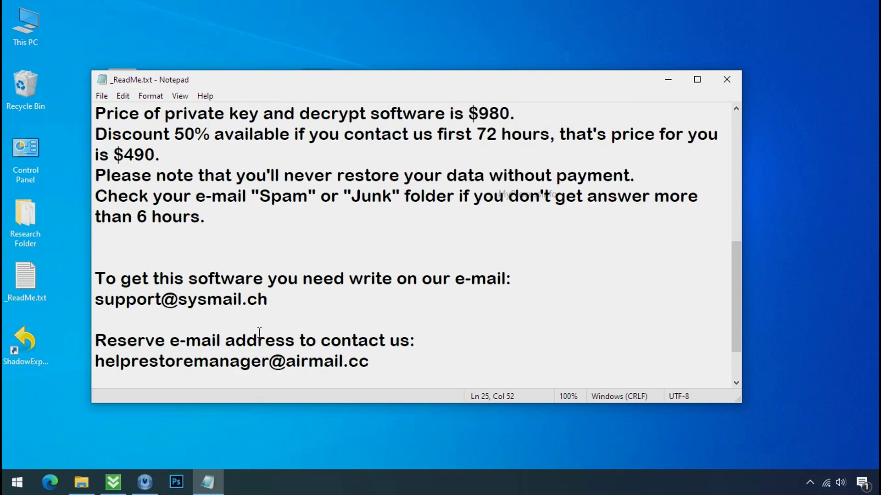
{"action": "scroll", "coordinate": [234, 349], "scroll_direction": "up", "scroll_amount": 5}
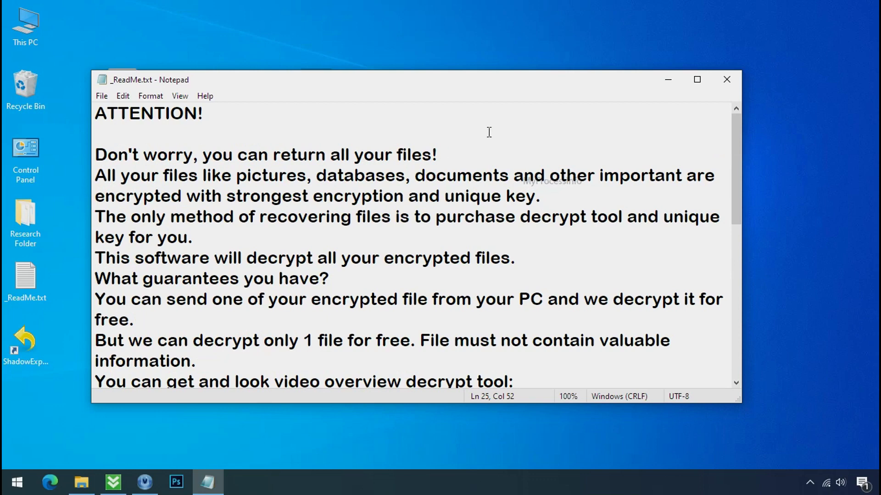
{"action": "left_click", "coordinate": [729, 83]}
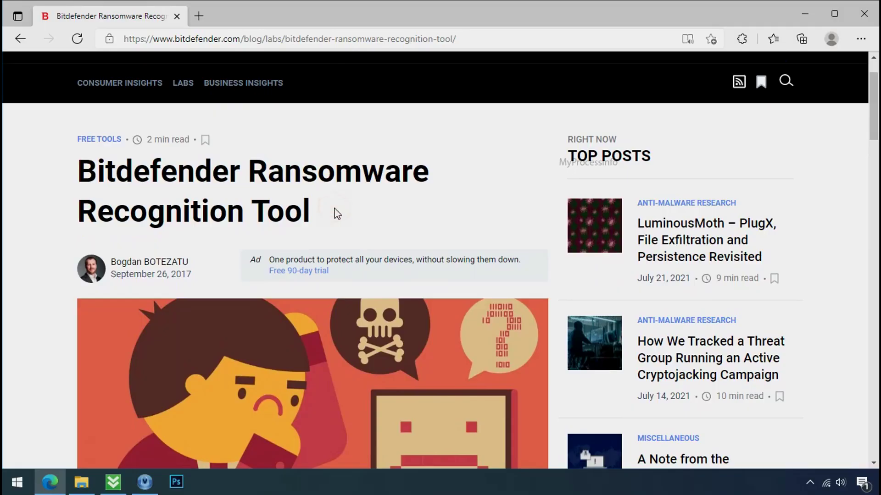
{"action": "scroll", "coordinate": [335, 216], "scroll_direction": "down", "scroll_amount": 5}
{"action": "scroll", "coordinate": [335, 215], "scroll_direction": "down", "scroll_amount": 4}
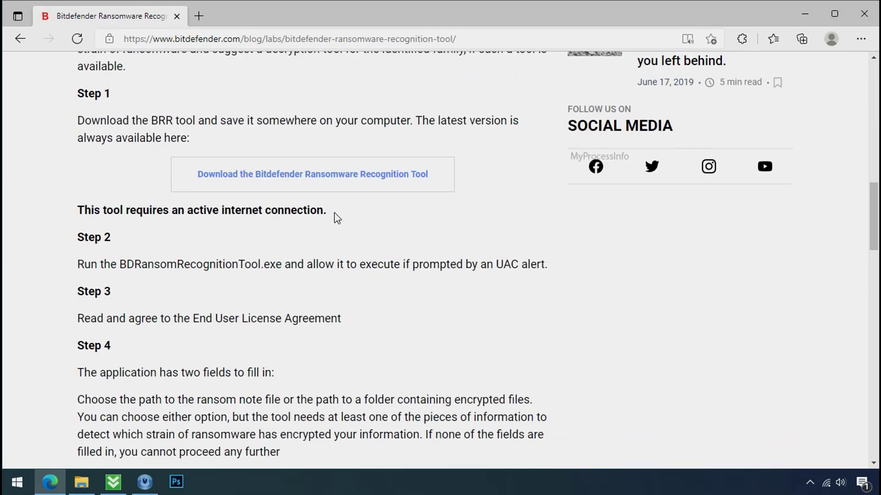
{"action": "scroll", "coordinate": [335, 215], "scroll_direction": "down", "scroll_amount": 1}
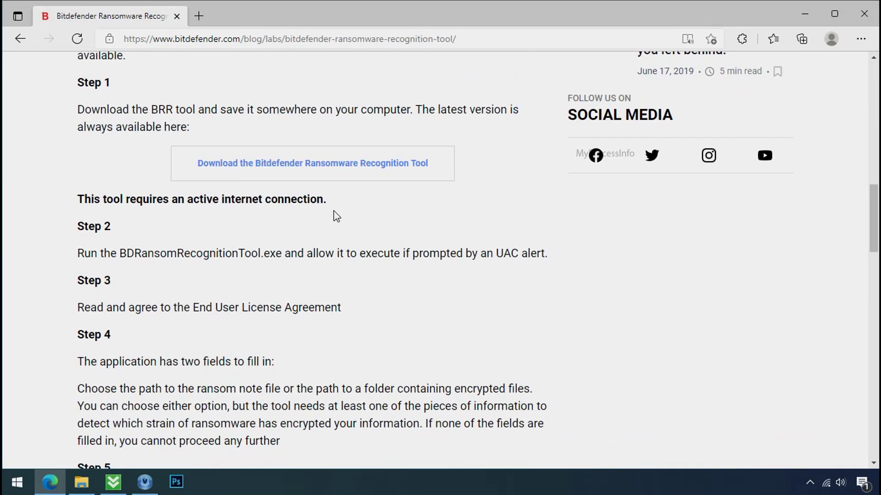
- Download BDRansomRecognitionTool.exe from the Bitdefender page and select it
{"action": "left_click", "coordinate": [324, 173]}
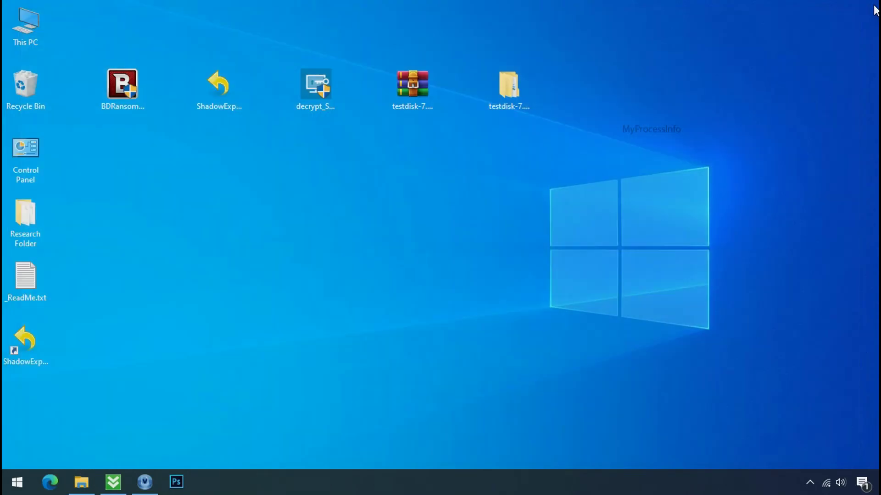
{"action": "left_click", "coordinate": [124, 91]}
- Scan _ReadMe.txt with the Bitdefender tool, see STOP at 47% as top match, then close it
{"action": "double_click", "coordinate": [124, 91]}
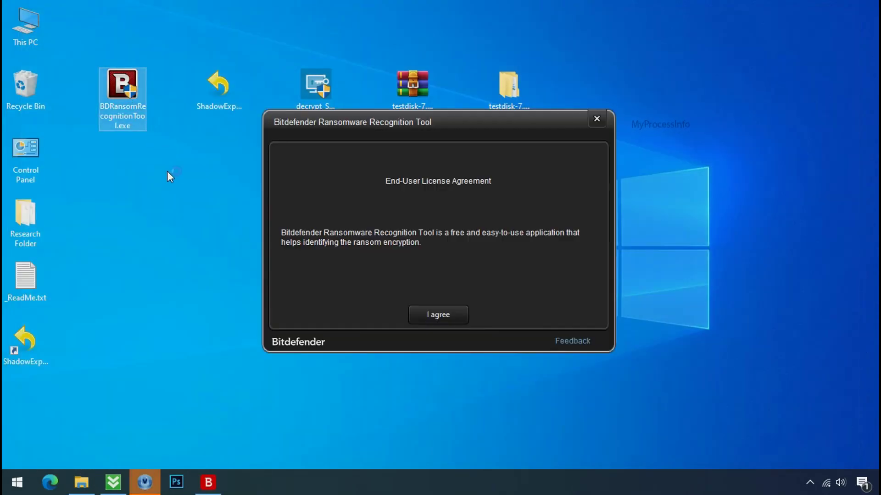
{"action": "left_click", "coordinate": [437, 315]}
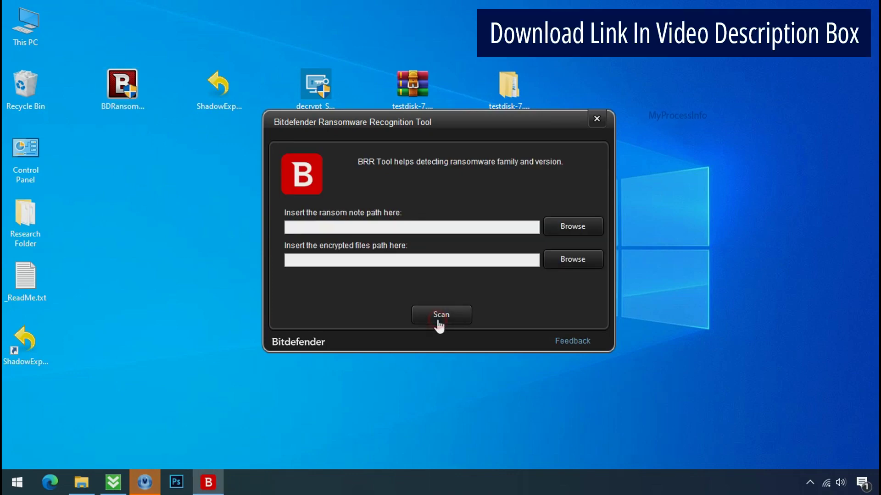
{"action": "left_click", "coordinate": [571, 226]}
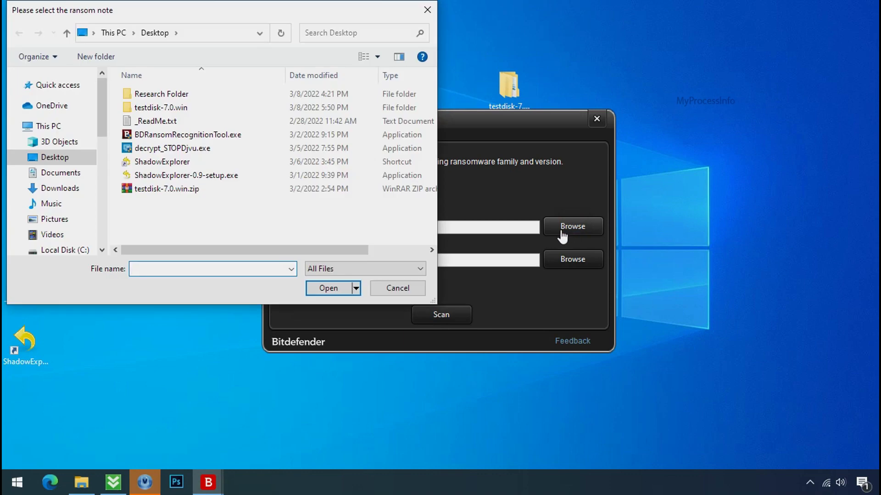
{"action": "double_click", "coordinate": [165, 122]}
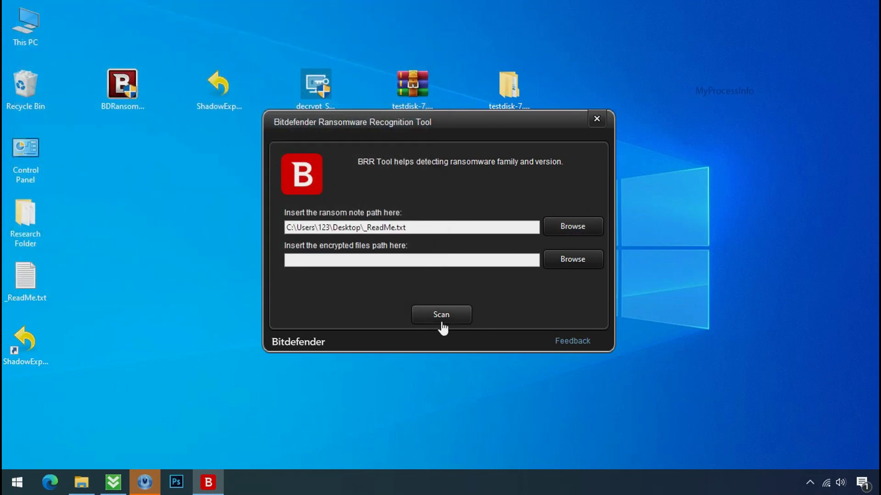
{"action": "left_click", "coordinate": [441, 316]}
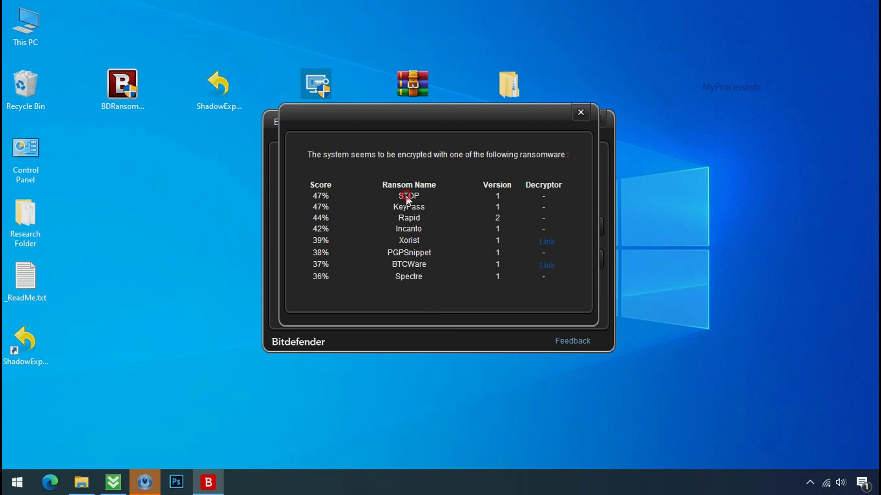
{"action": "left_click", "coordinate": [580, 113]}
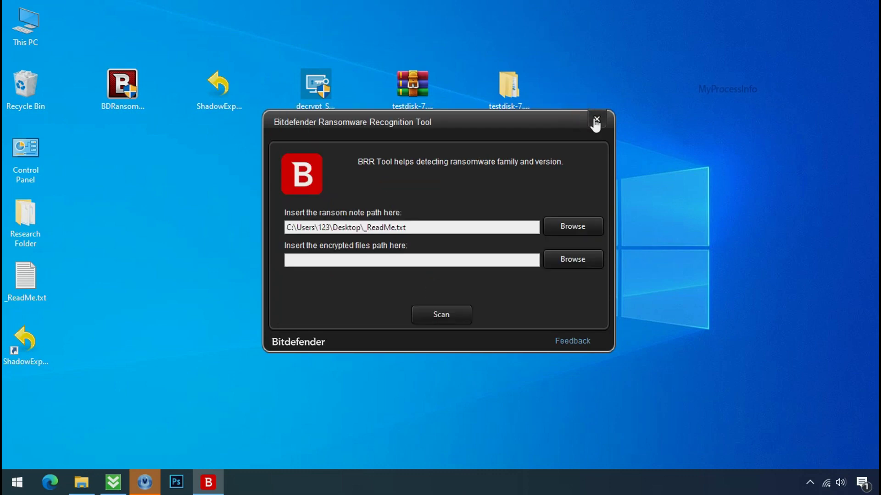
{"action": "left_click", "coordinate": [596, 123]}
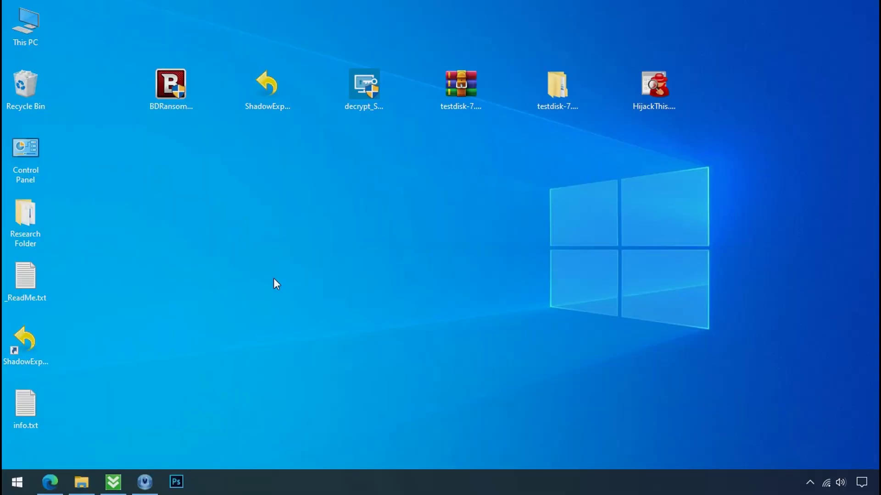
- Open the user's AppData\Local folder via %LOCALAPPDATA% from Start
{"action": "left_click", "coordinate": [17, 482]}
{"action": "type", "text": "%"}
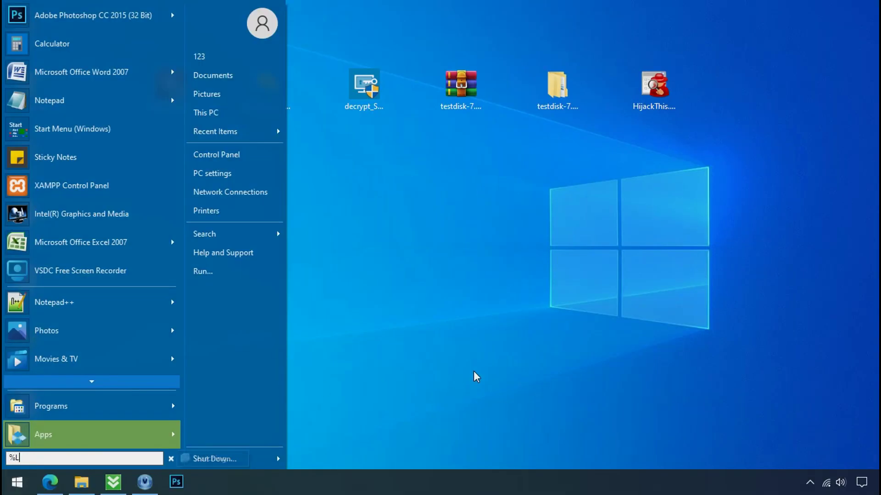
{"action": "type", "text": "LOCALAPPDATA"}
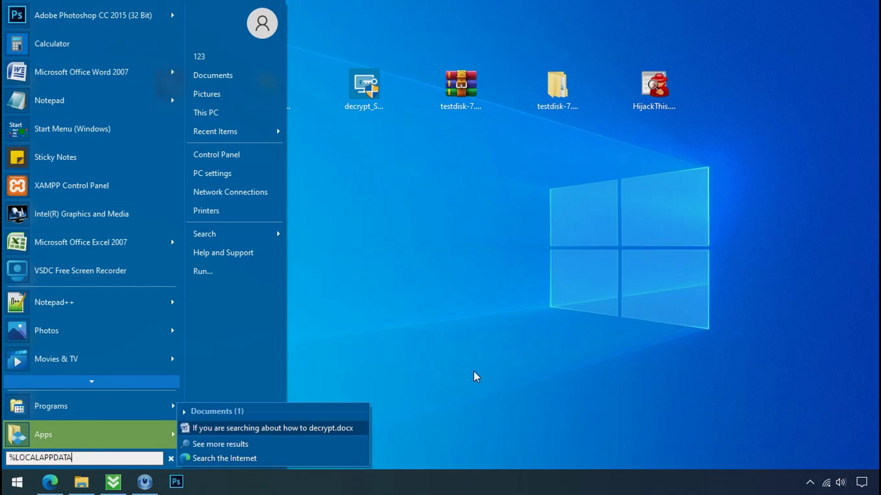
{"action": "type", "text": "%"}
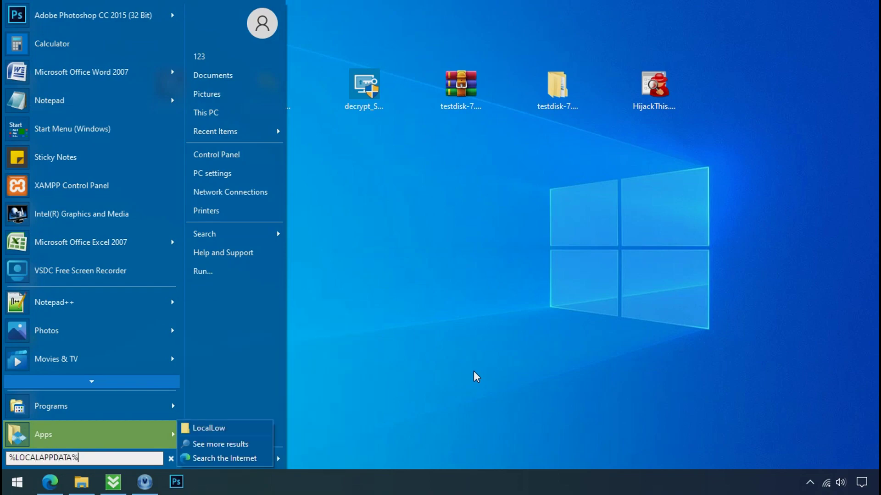
{"action": "key", "text": "Return"}
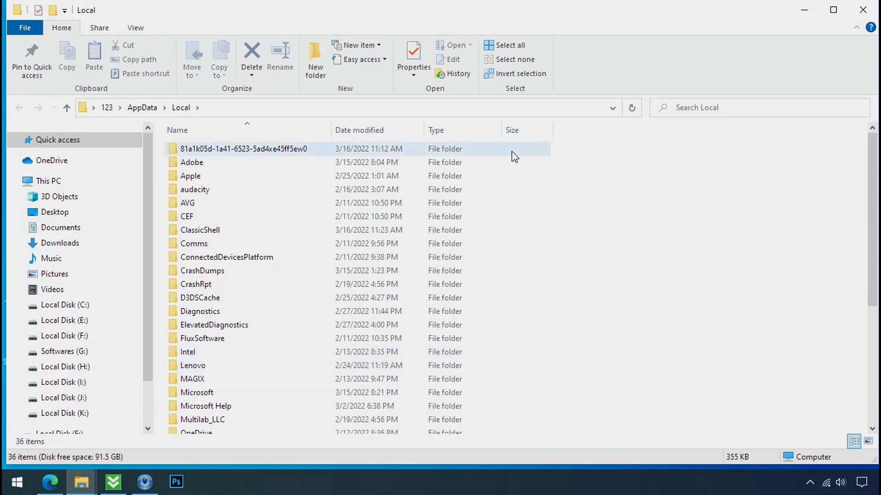
- Enter the randomly named AppData\Local subfolder and attempt to delete D6E1.exe
{"action": "left_click", "coordinate": [533, 151]}
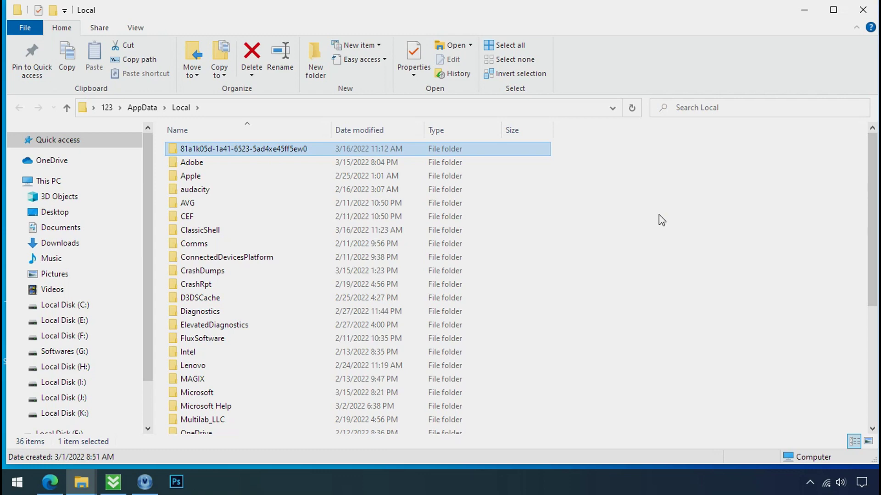
{"action": "double_click", "coordinate": [238, 152]}
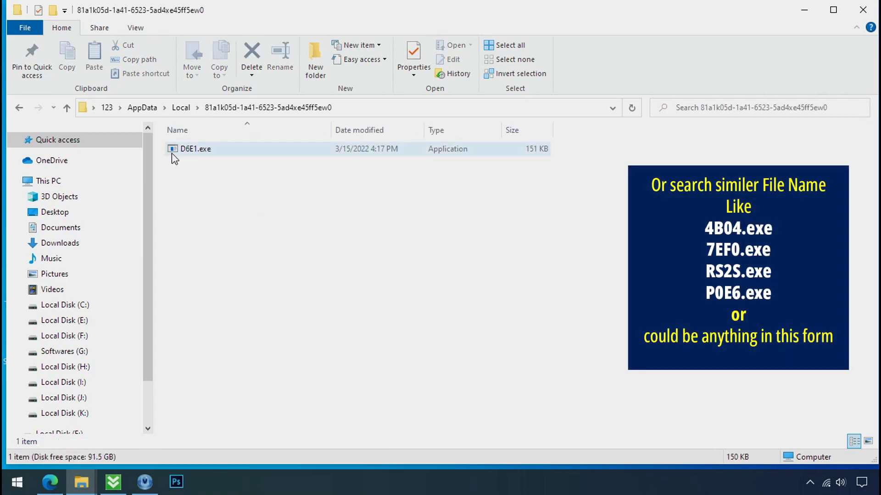
{"action": "left_click", "coordinate": [174, 155]}
{"action": "right_click", "coordinate": [196, 150]}
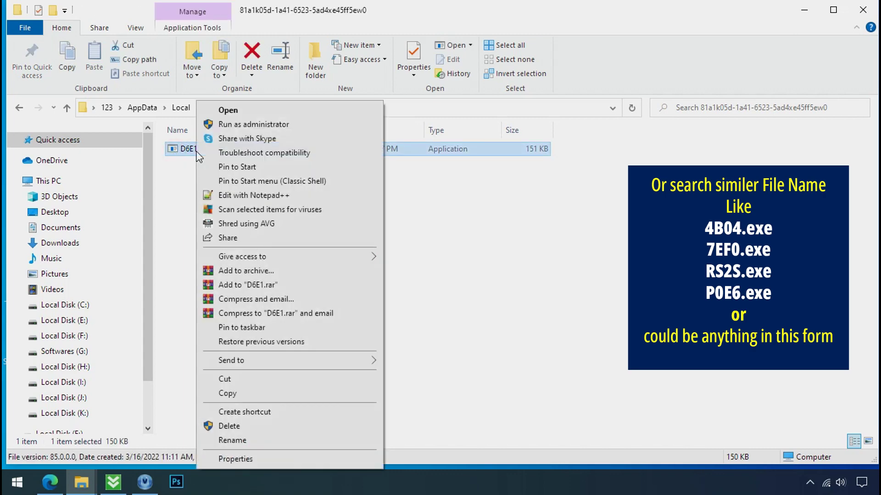
{"action": "left_click", "coordinate": [229, 426]}
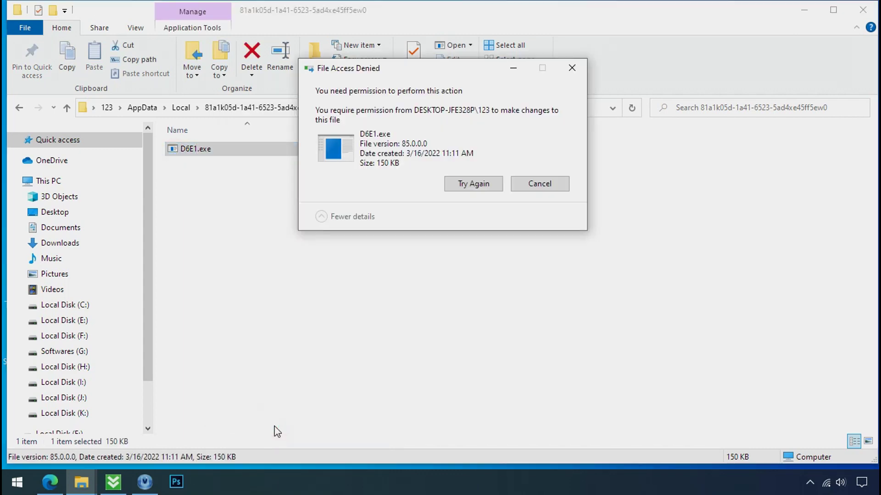
- Retry the refused deletion, then dismiss the File Access Denied warning and close the folder
{"action": "left_click", "coordinate": [473, 184]}
{"action": "left_click", "coordinate": [473, 186]}
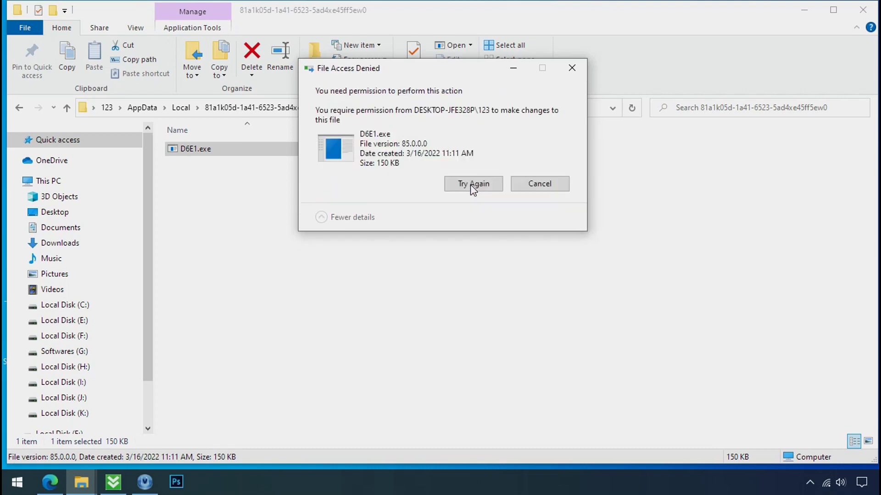
{"action": "left_click", "coordinate": [473, 184]}
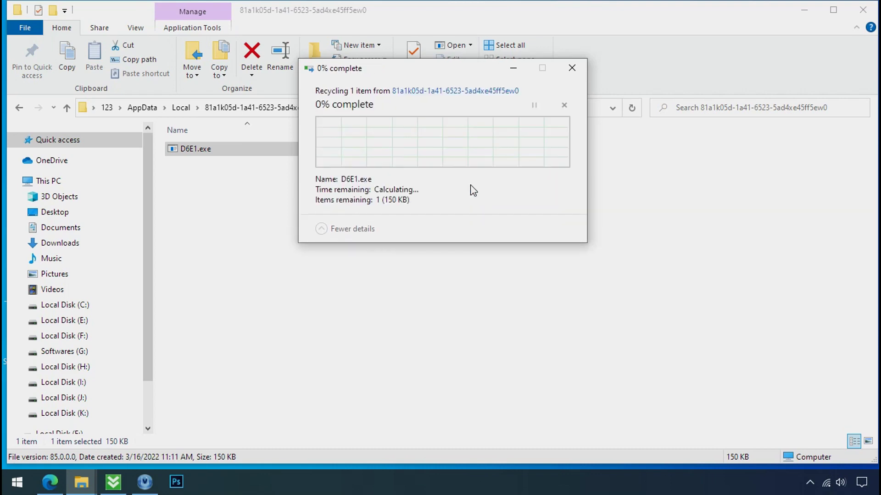
{"action": "left_click", "coordinate": [571, 68]}
{"action": "left_click", "coordinate": [863, 9]}
- Launch Task Manager from the taskbar and locate the two D6E1.exe processes
{"action": "right_click", "coordinate": [664, 480]}
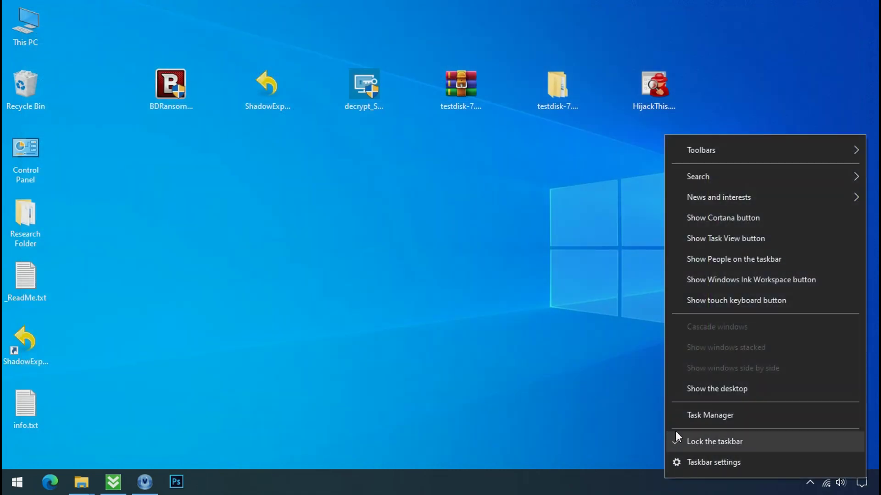
{"action": "left_click", "coordinate": [716, 415]}
{"action": "left_click", "coordinate": [304, 161]}
{"action": "scroll", "coordinate": [267, 182], "scroll_direction": "down", "scroll_amount": 2}
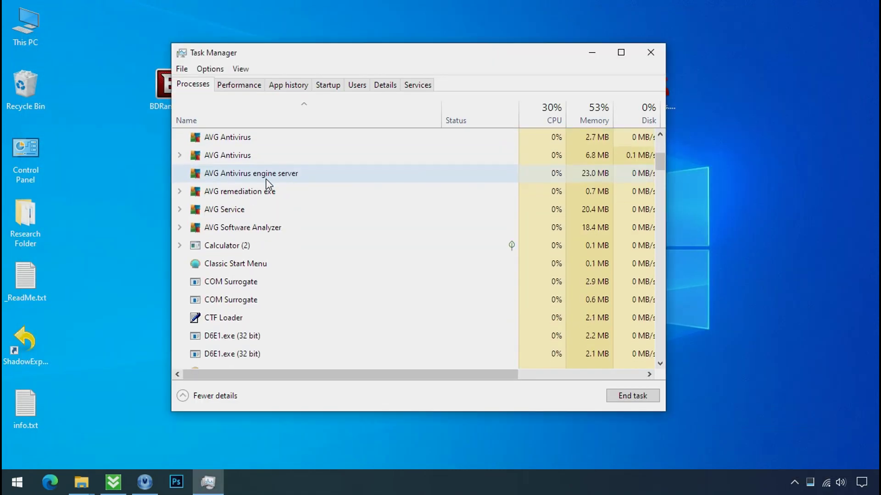
{"action": "scroll", "coordinate": [267, 182], "scroll_direction": "down", "scroll_amount": 1}
{"action": "scroll", "coordinate": [267, 181], "scroll_direction": "down", "scroll_amount": 1}
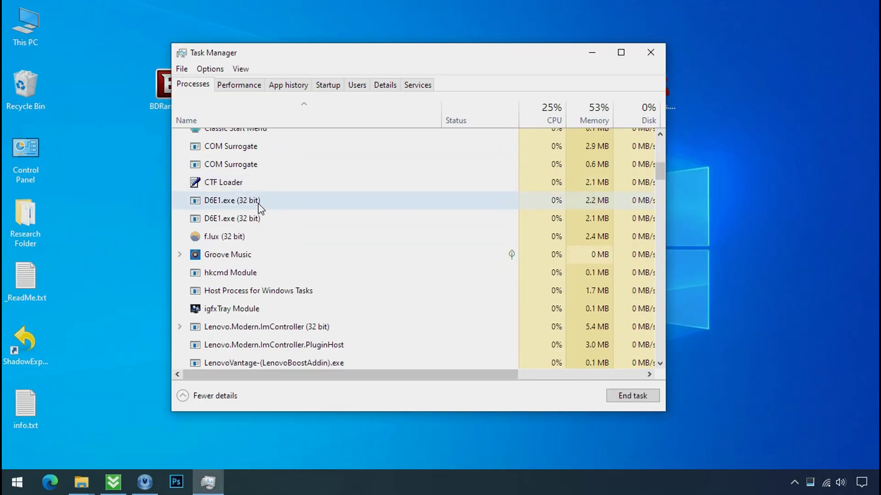
{"action": "left_click", "coordinate": [258, 201]}
{"action": "left_click", "coordinate": [255, 219]}
{"action": "left_click", "coordinate": [304, 200]}
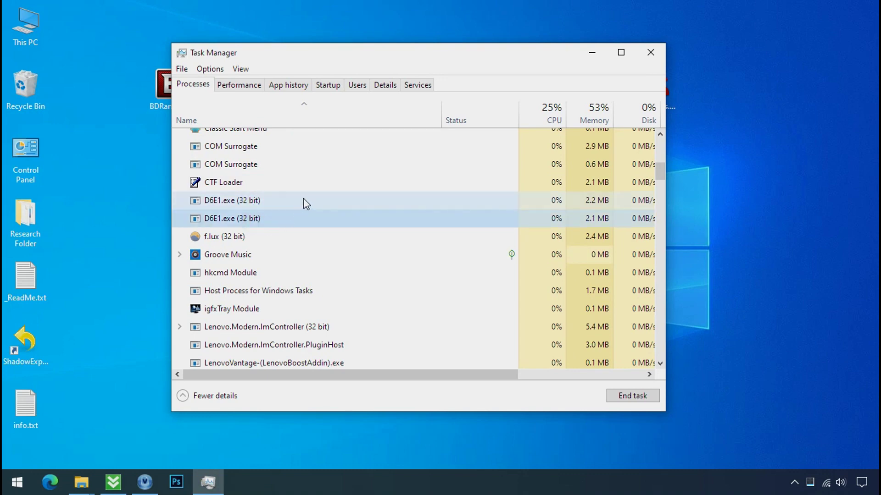
{"action": "left_click", "coordinate": [319, 219]}
- Reveal each D6E1.exe process's file location and set the folder windows aside
{"action": "left_click", "coordinate": [263, 203]}
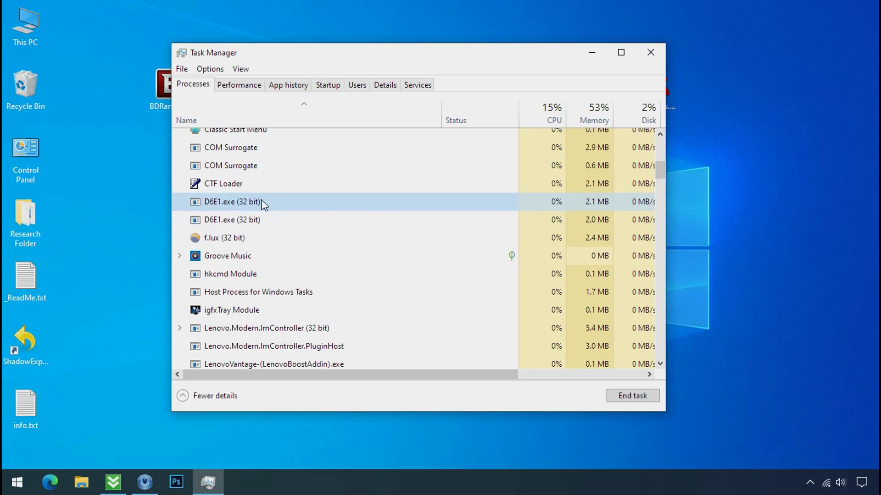
{"action": "right_click", "coordinate": [261, 202]}
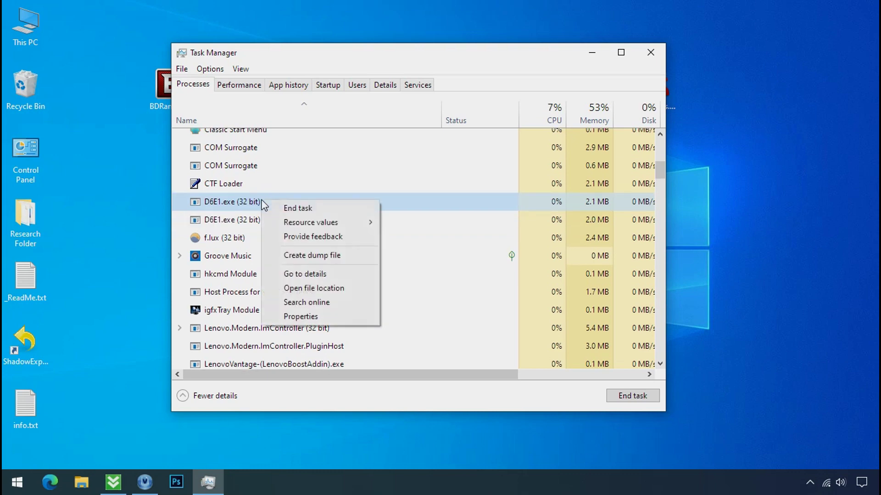
{"action": "left_click", "coordinate": [298, 289]}
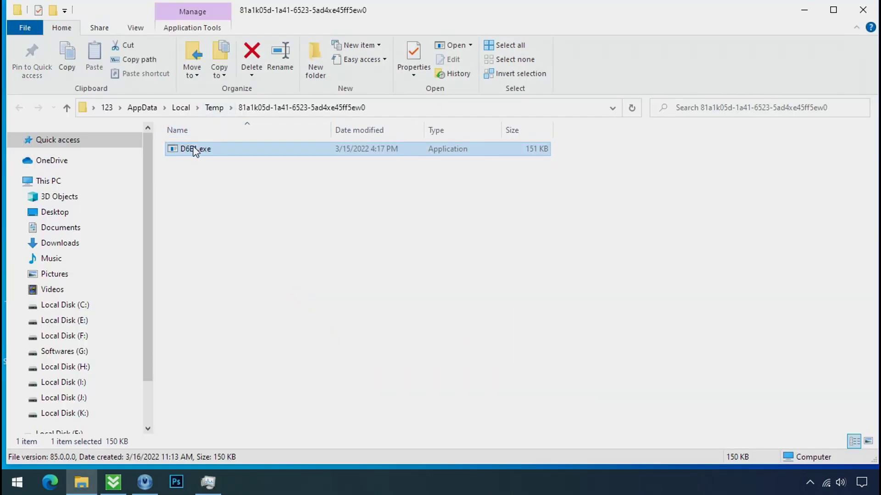
{"action": "left_click", "coordinate": [803, 10]}
{"action": "right_click", "coordinate": [275, 240]}
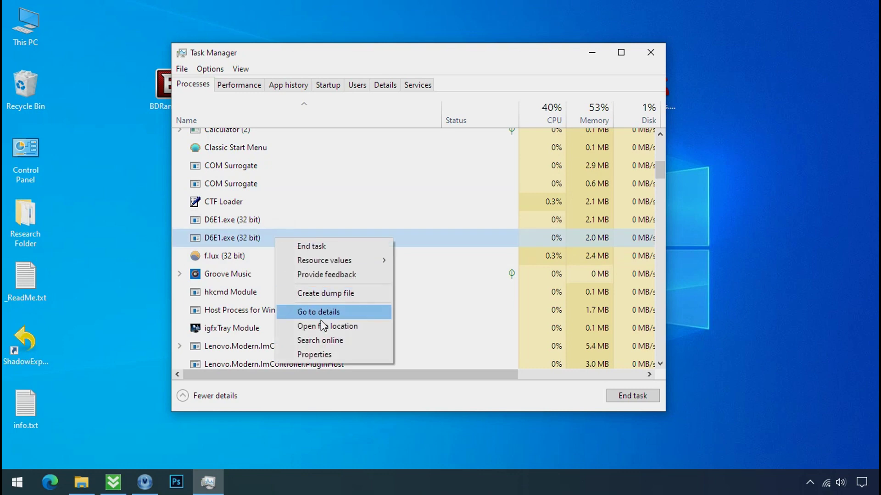
{"action": "left_click", "coordinate": [324, 326]}
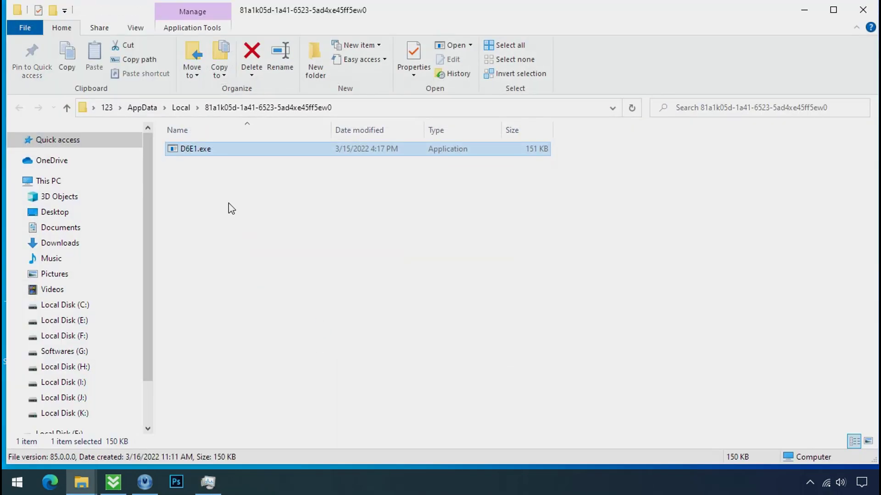
{"action": "left_click", "coordinate": [200, 166]}
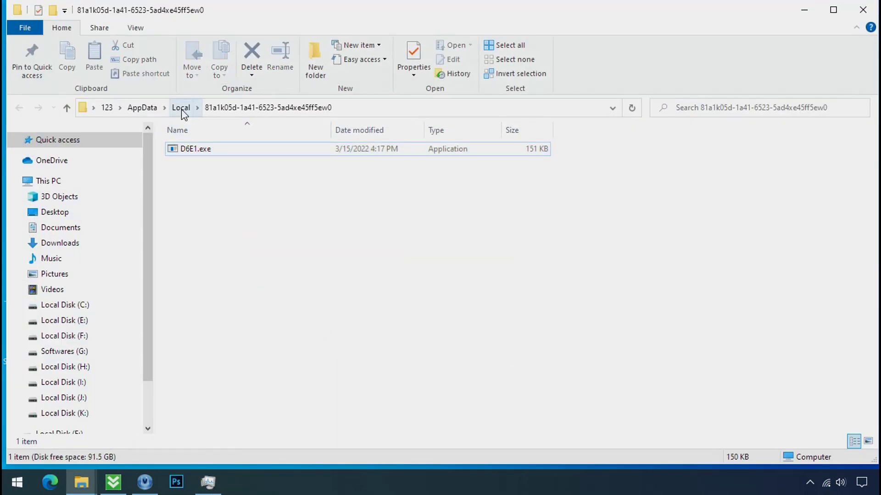
{"action": "left_click", "coordinate": [803, 10]}
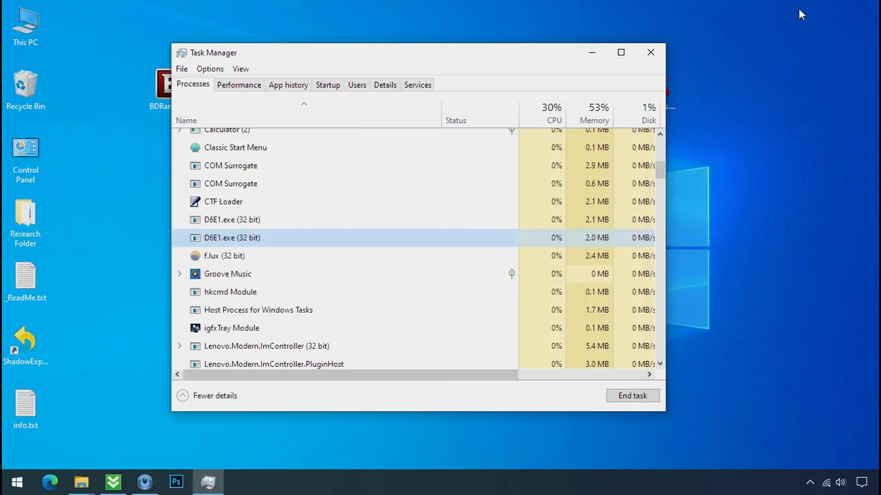
- End both D6E1.exe processes
{"action": "left_click", "coordinate": [257, 220]}
{"action": "right_click", "coordinate": [257, 223]}
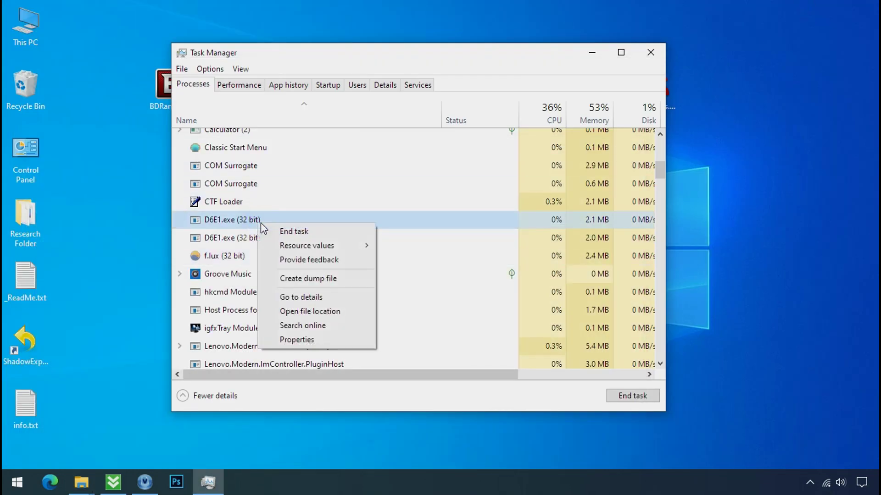
{"action": "left_click", "coordinate": [275, 231]}
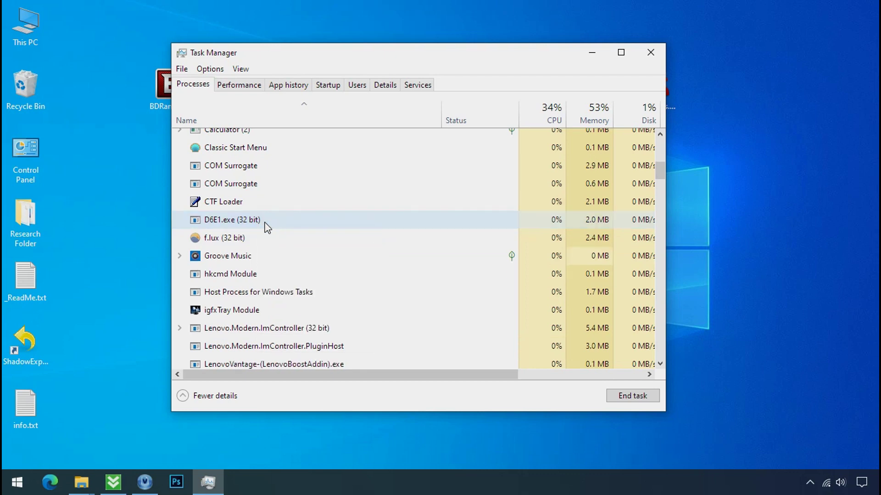
{"action": "right_click", "coordinate": [262, 224]}
{"action": "left_click", "coordinate": [281, 234]}
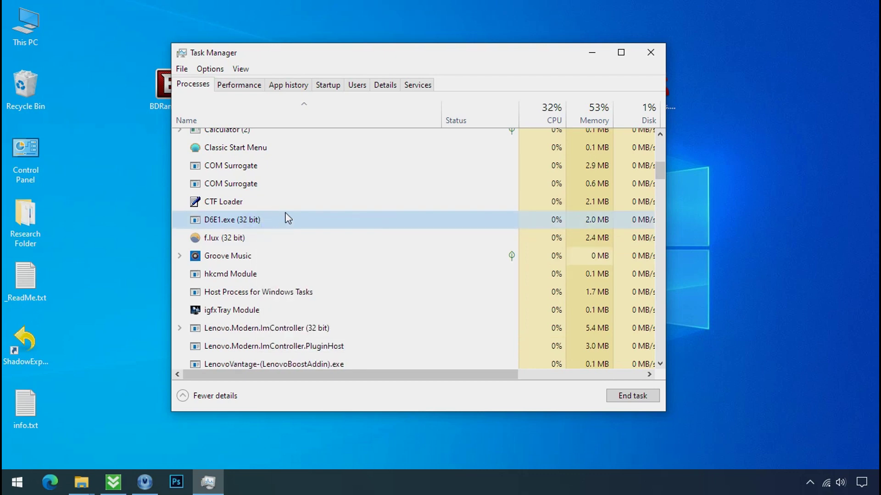
- Disable the D6E1.exe entry in the Startup apps list
{"action": "left_click", "coordinate": [327, 84]}
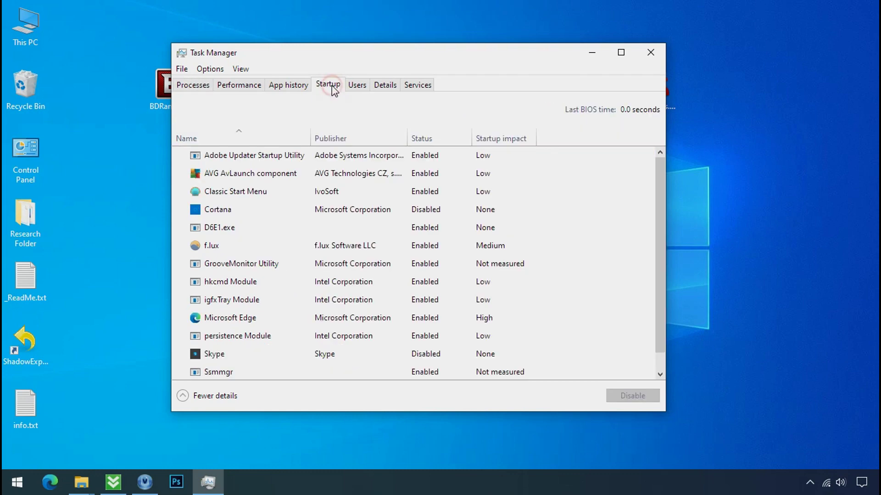
{"action": "left_click", "coordinate": [299, 228]}
{"action": "right_click", "coordinate": [299, 227]}
{"action": "left_click", "coordinate": [320, 234]}
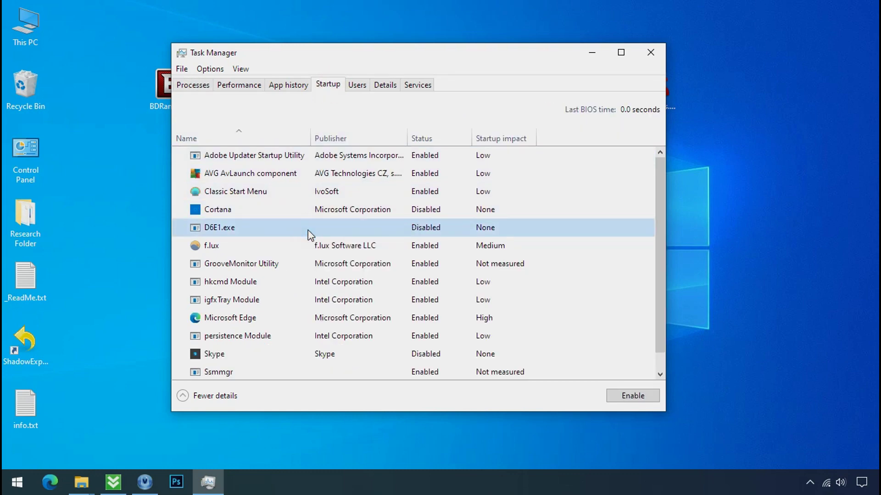
- Close Task Manager, restore the D6E1.exe folder and attempt to delete the file
{"action": "left_click", "coordinate": [650, 52]}
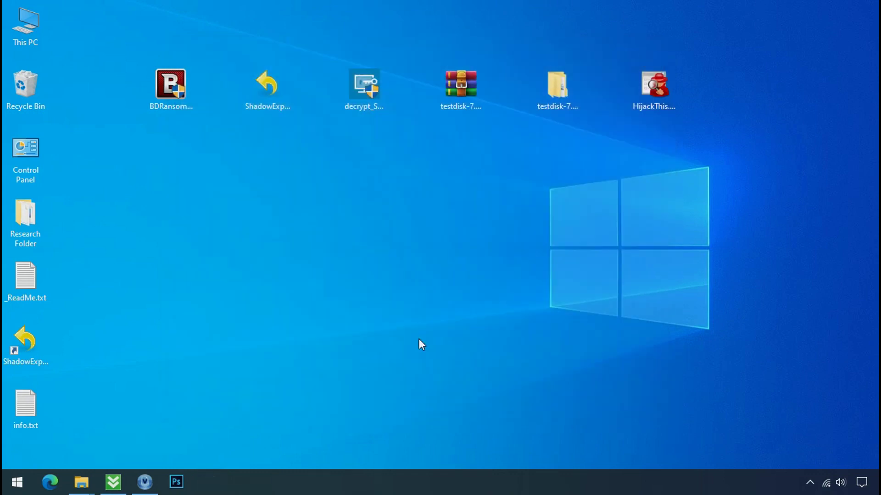
{"action": "left_click", "coordinate": [80, 481]}
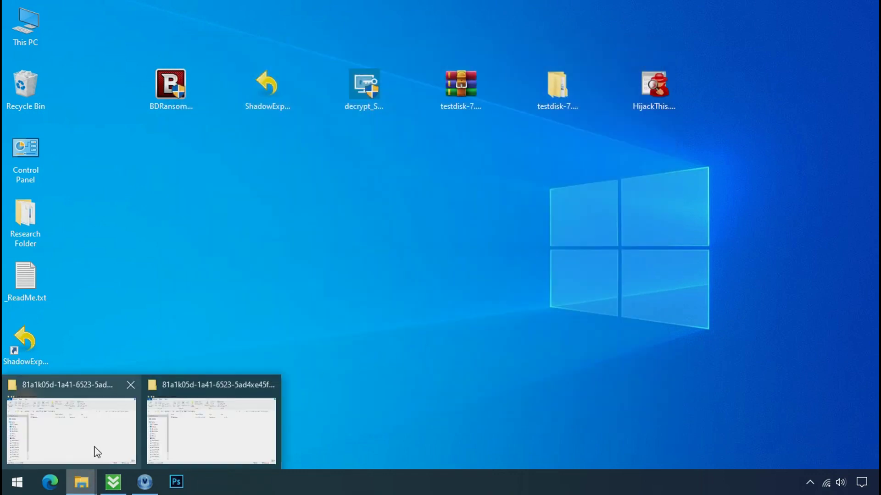
{"action": "left_click", "coordinate": [75, 420]}
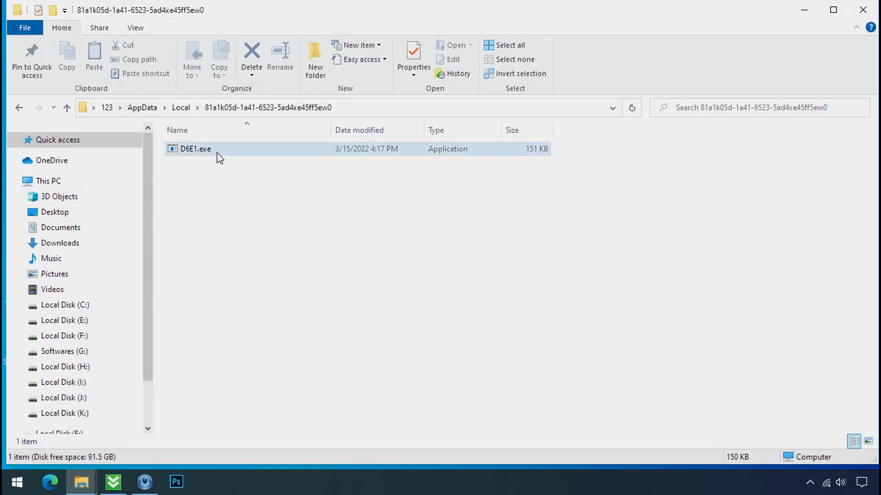
{"action": "left_click", "coordinate": [216, 159]}
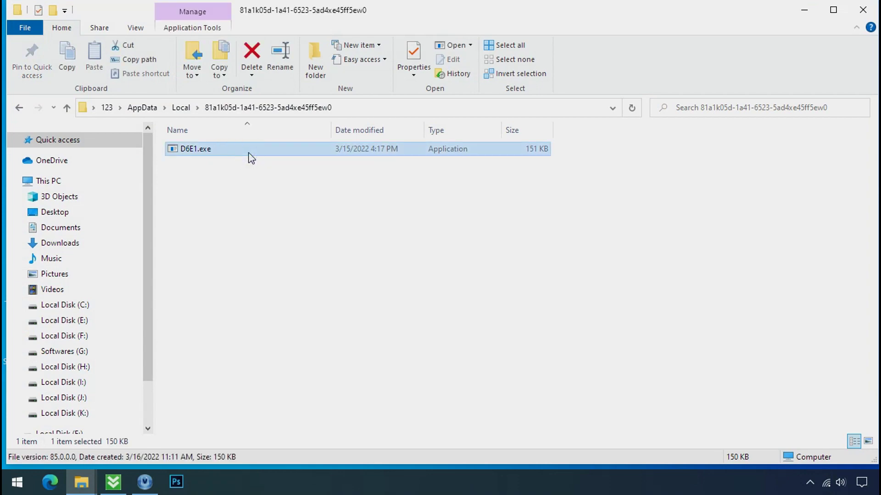
{"action": "right_click", "coordinate": [249, 154]}
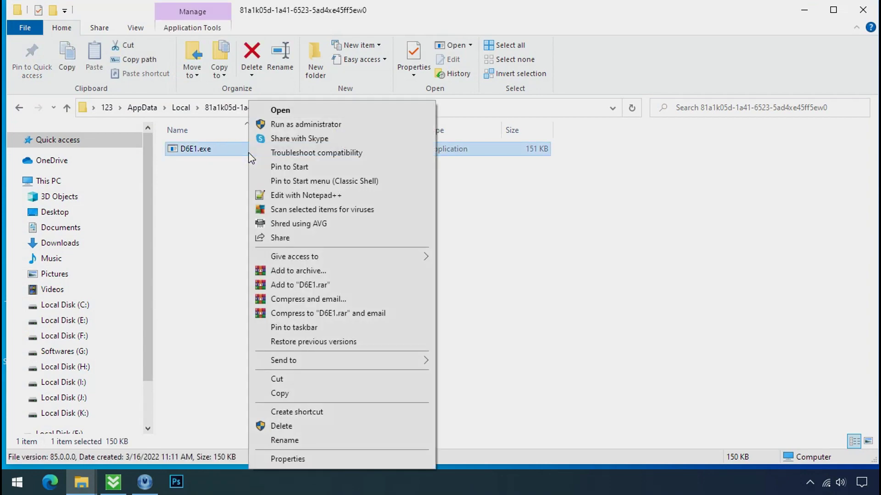
{"action": "left_click", "coordinate": [285, 427]}
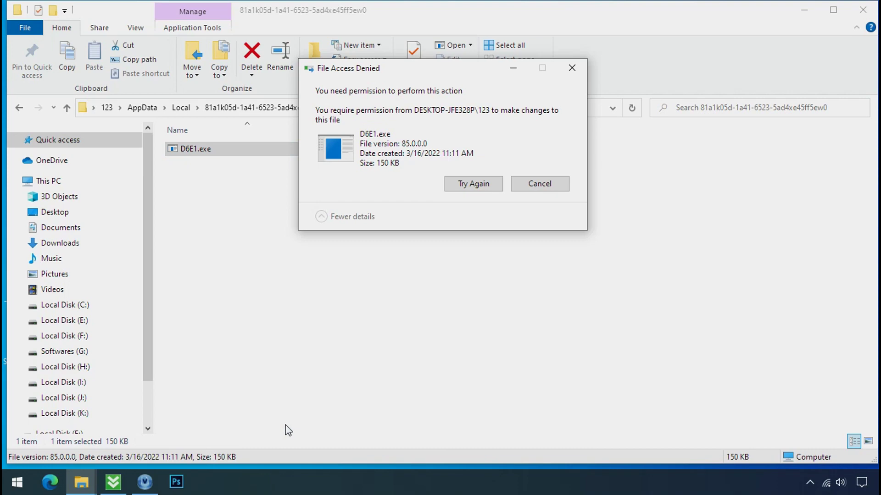
- Retry the deletion twice and dismiss the File Access Denied message
{"action": "left_click", "coordinate": [473, 184]}
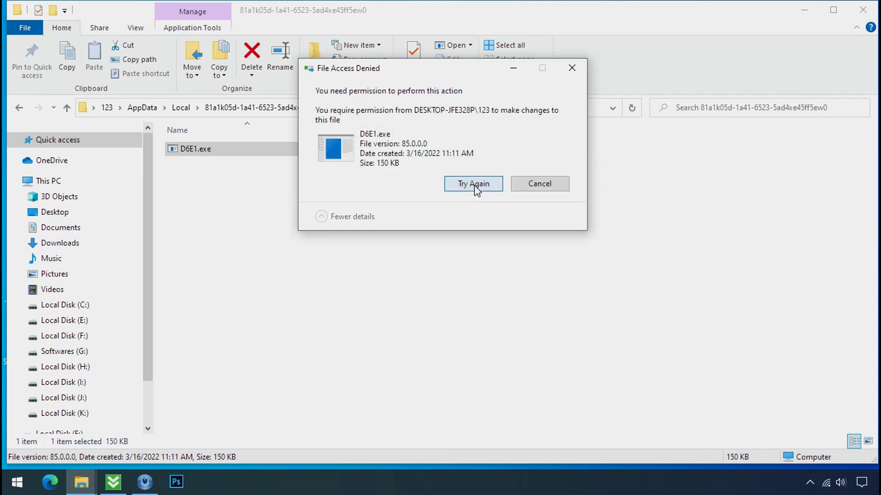
{"action": "left_click", "coordinate": [473, 183]}
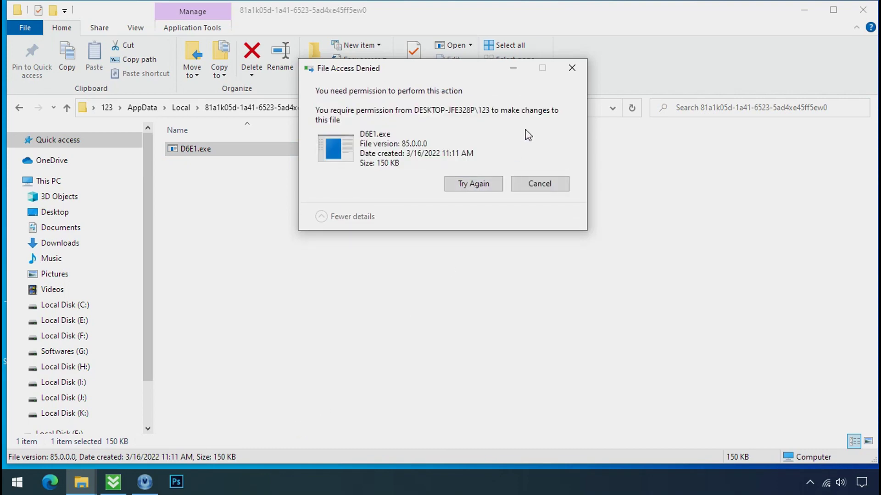
{"action": "left_click", "coordinate": [571, 68]}
- In D6E1.exe's Advanced Security settings, convert inherited permissions to explicit ones
{"action": "right_click", "coordinate": [338, 150]}
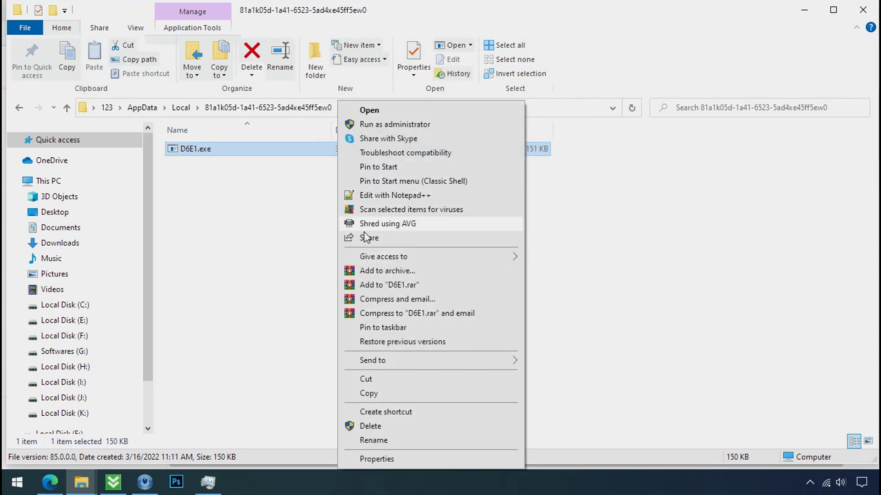
{"action": "left_click", "coordinate": [377, 459]}
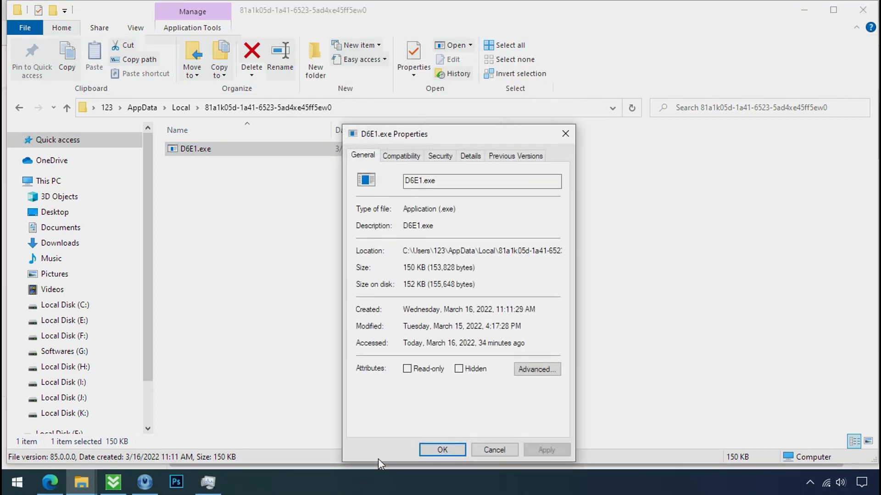
{"action": "left_click", "coordinate": [440, 156]}
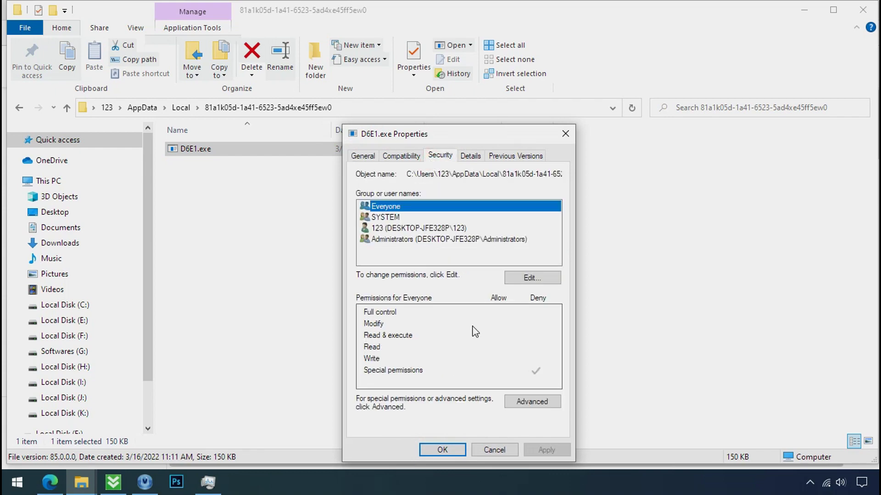
{"action": "left_click", "coordinate": [531, 402]}
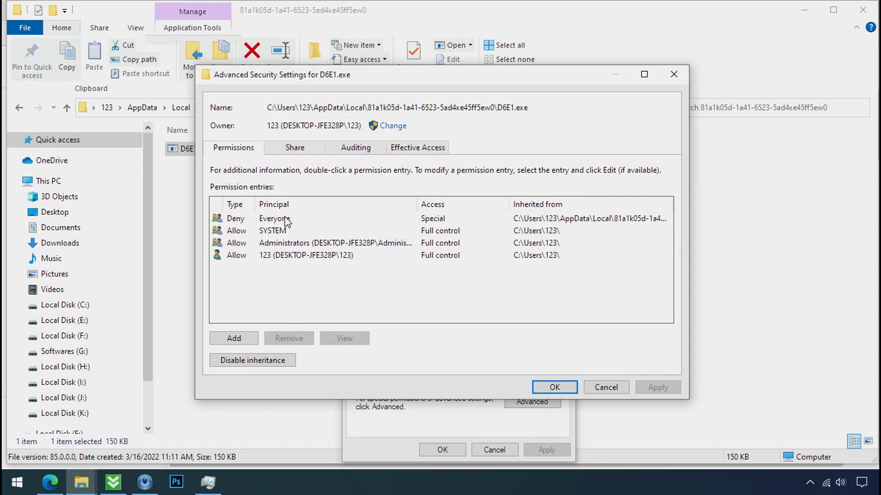
{"action": "left_click", "coordinate": [285, 219]}
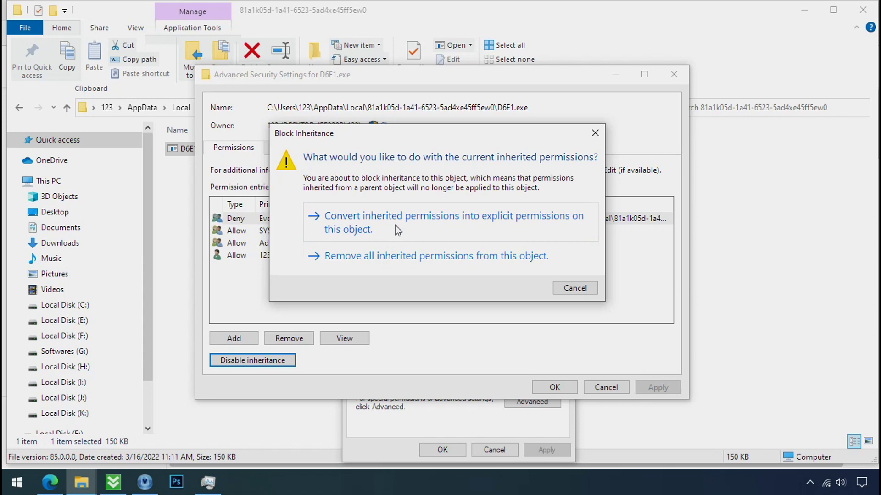
{"action": "left_click", "coordinate": [396, 229]}
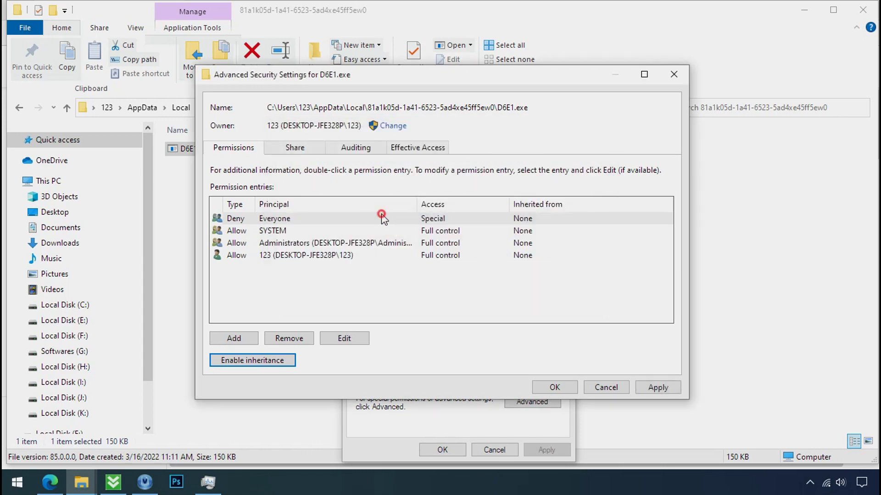
- Remove the Deny Everyone entry, apply it, and delete D6E1.exe
{"action": "left_click", "coordinate": [382, 217]}
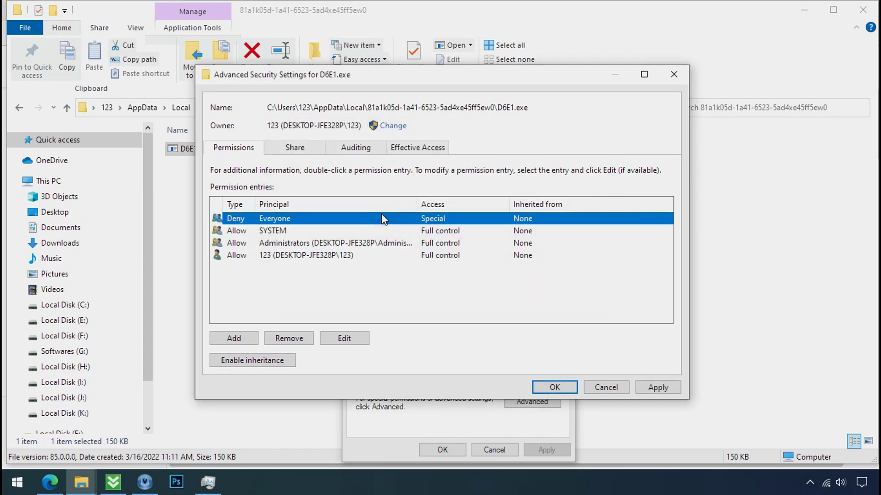
{"action": "left_click", "coordinate": [289, 338]}
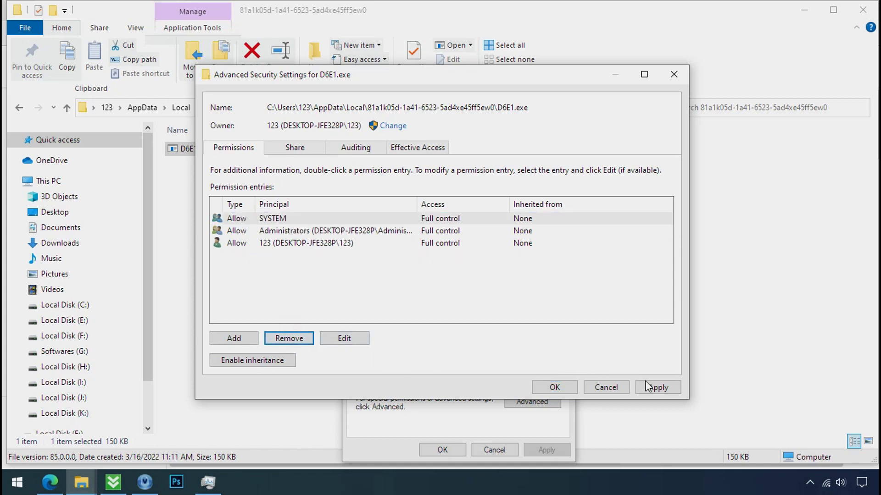
{"action": "left_click", "coordinate": [654, 388]}
{"action": "left_click", "coordinate": [555, 388]}
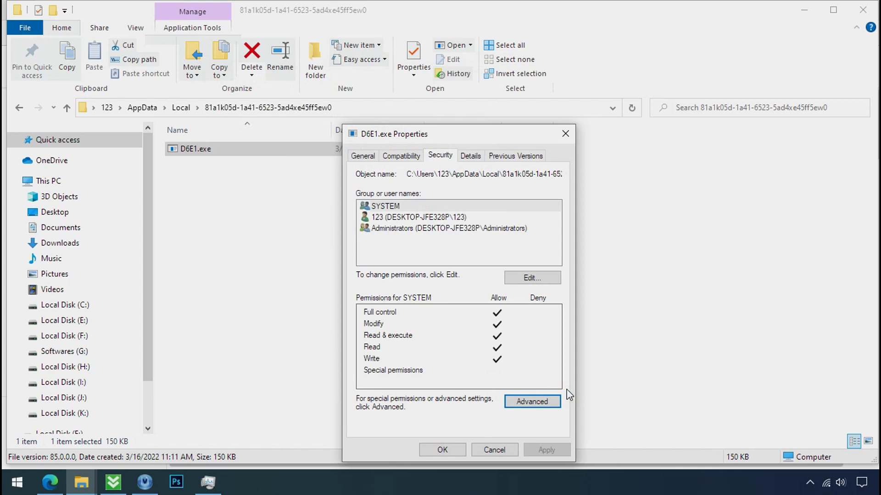
{"action": "left_click", "coordinate": [442, 449]}
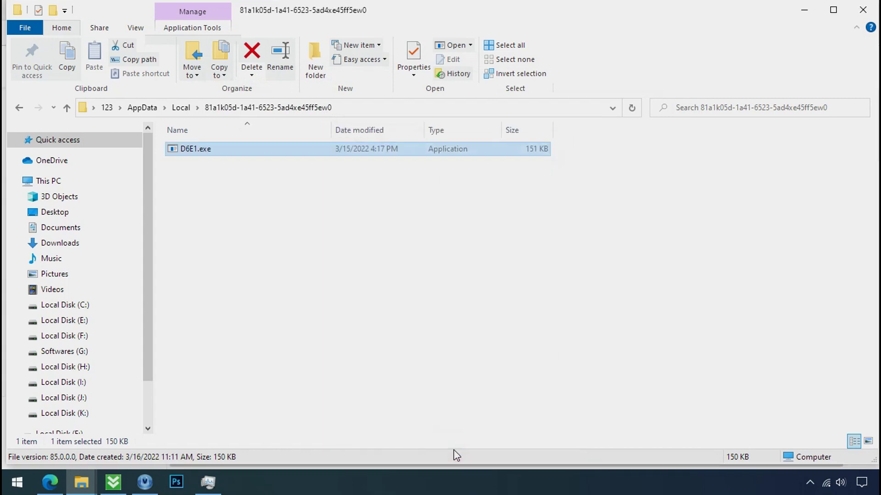
{"action": "right_click", "coordinate": [207, 150]}
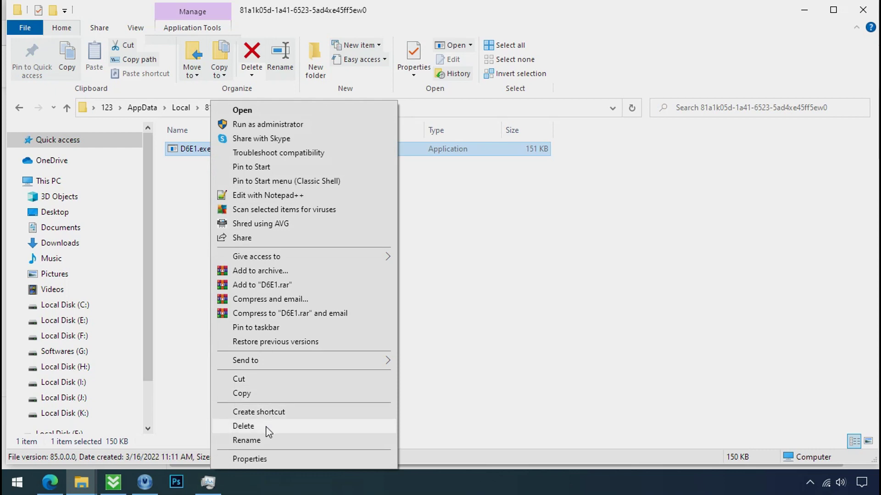
{"action": "left_click", "coordinate": [268, 431]}
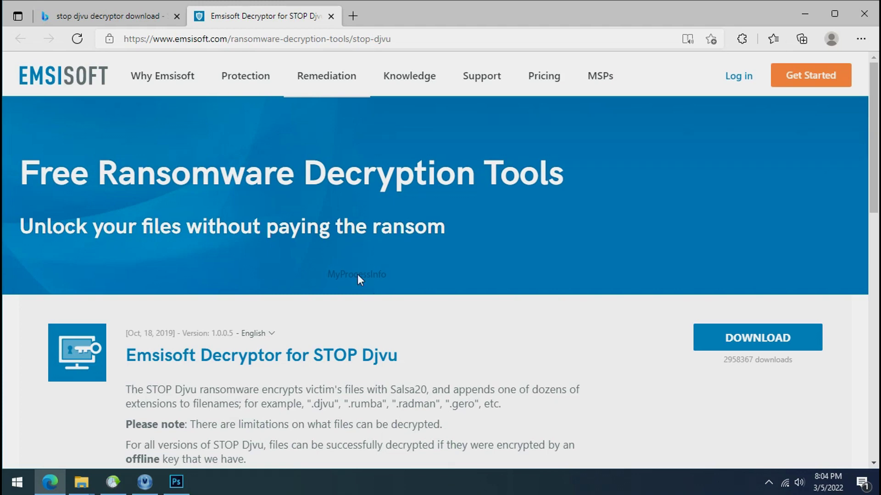
{"action": "scroll", "coordinate": [561, 337], "scroll_direction": "down", "scroll_amount": 2}
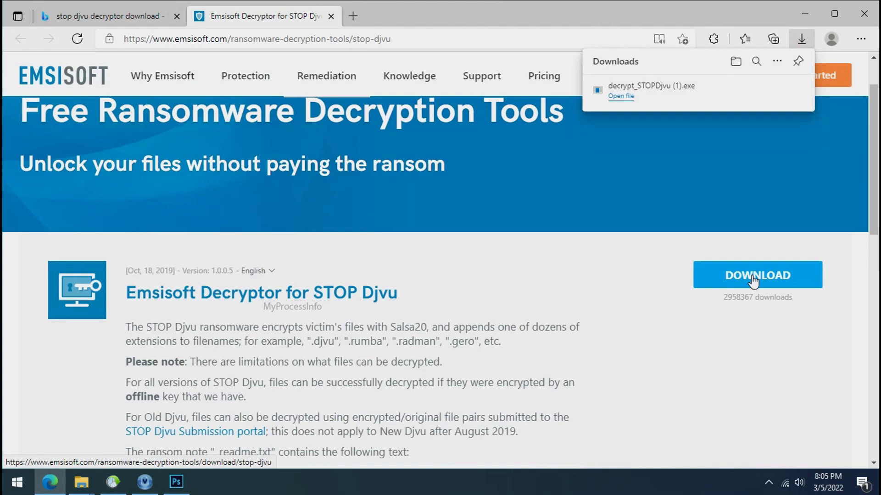
- Close Edge once decrypt_STOPDjvu.exe has finished downloading
{"action": "left_click", "coordinate": [863, 16]}
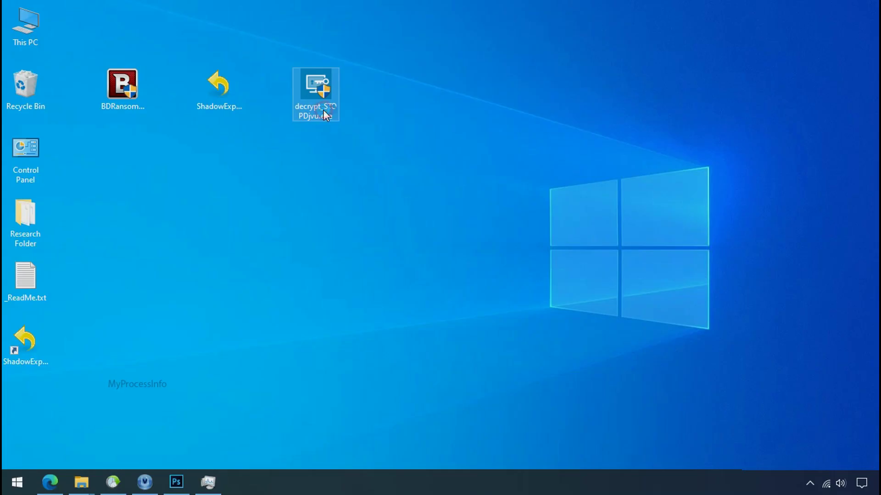
- Launch the STOP Djvu decryptor and accept its license terms and disclaimer
{"action": "double_click", "coordinate": [318, 89]}
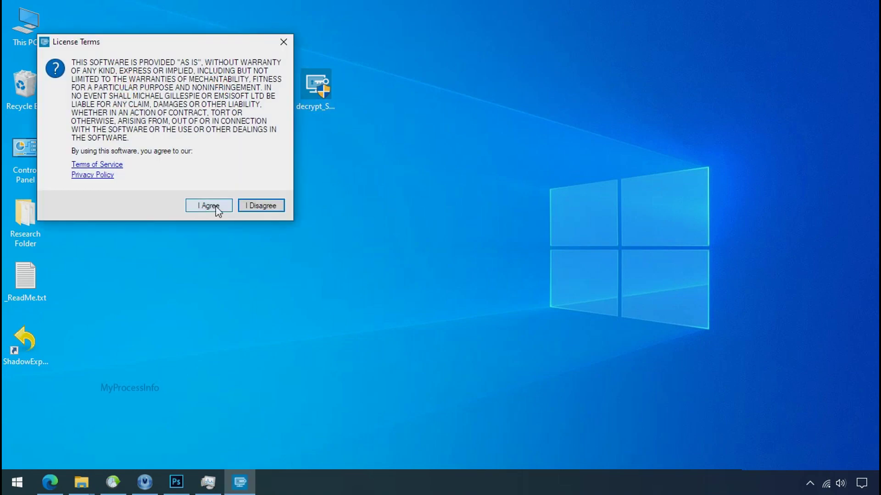
{"action": "left_click", "coordinate": [209, 206]}
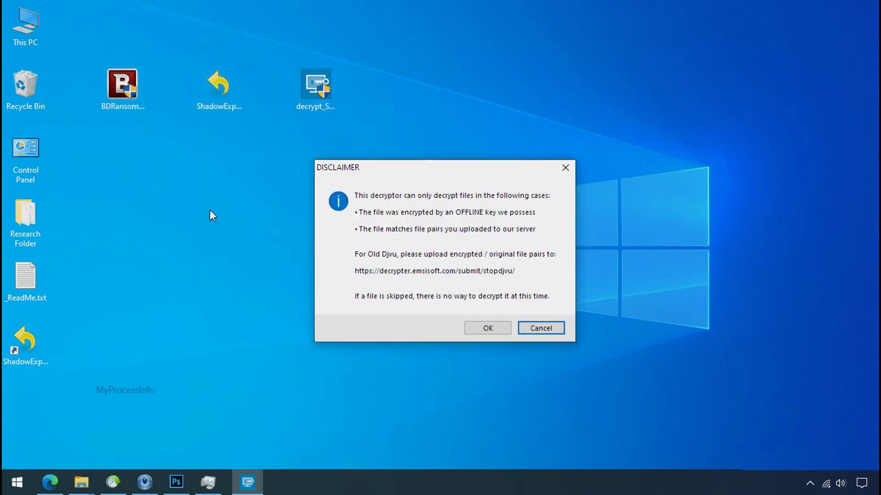
{"action": "left_click", "coordinate": [486, 331]}
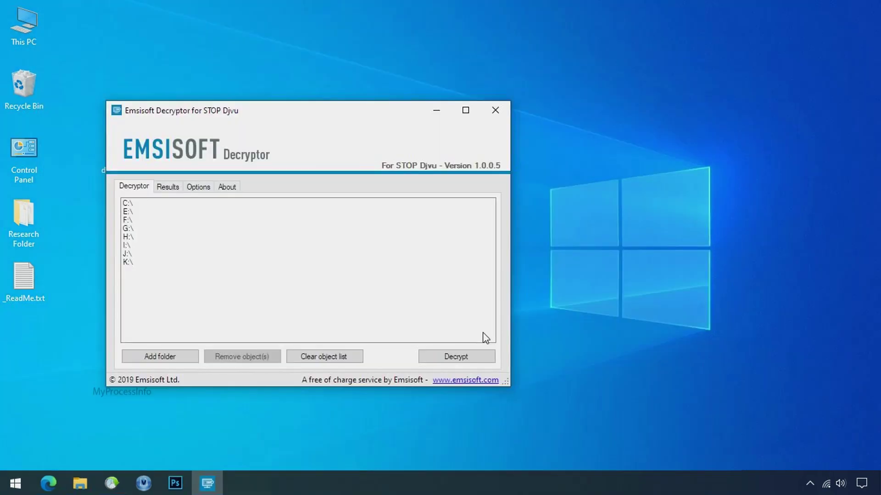
- Replace the default drive list with Desktop\Research Folder and start decryption
{"action": "left_click", "coordinate": [330, 357]}
{"action": "left_click", "coordinate": [160, 357]}
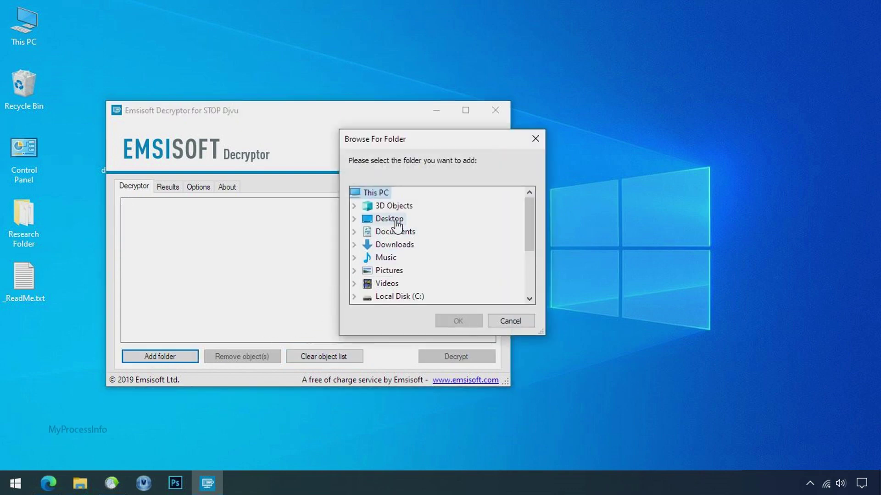
{"action": "double_click", "coordinate": [397, 222]}
{"action": "left_click", "coordinate": [414, 231]}
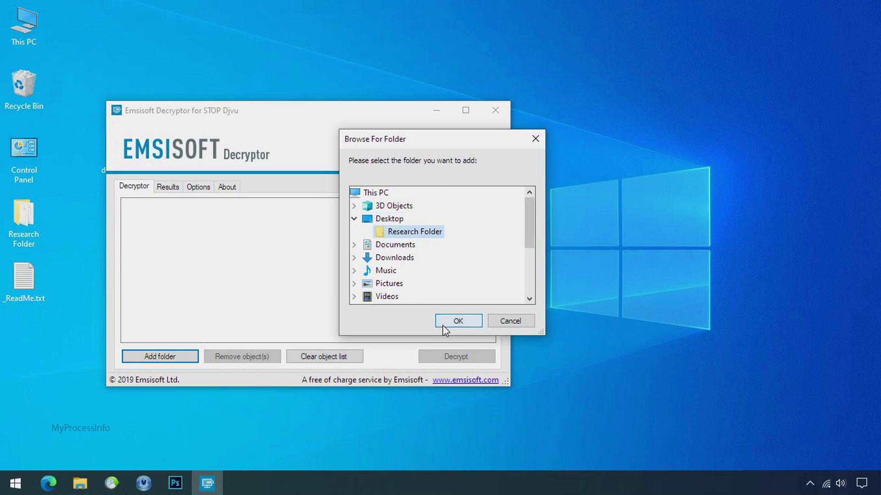
{"action": "left_click", "coordinate": [447, 322]}
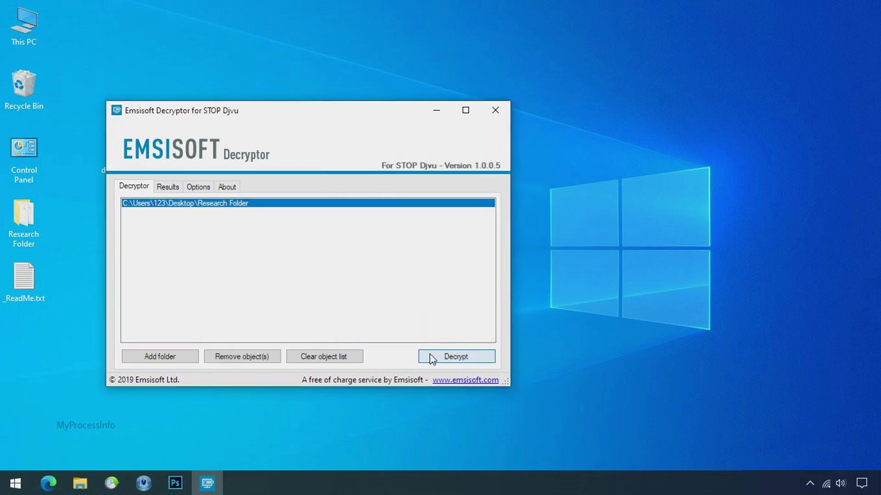
{"action": "left_click", "coordinate": [456, 358]}
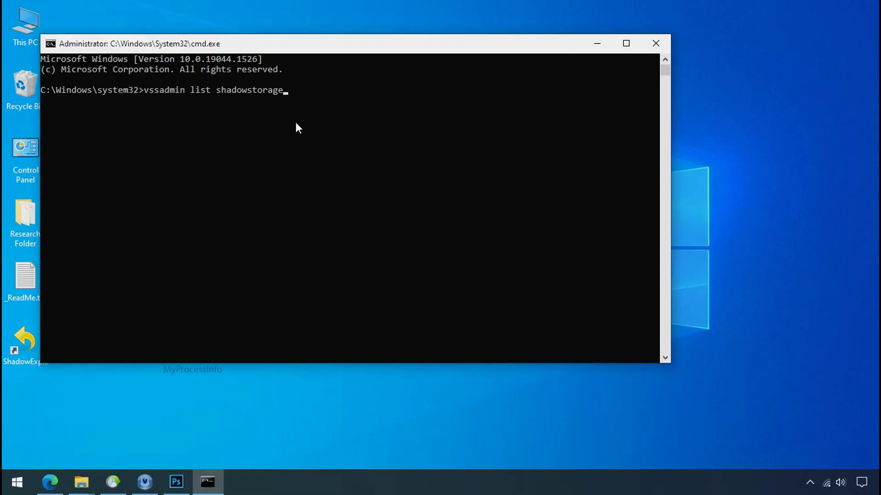
- Run the vssadmin shadow storage listing, export Research Folder from the snapshot's Desktop, and close the browser
{"action": "key", "text": "Return"}
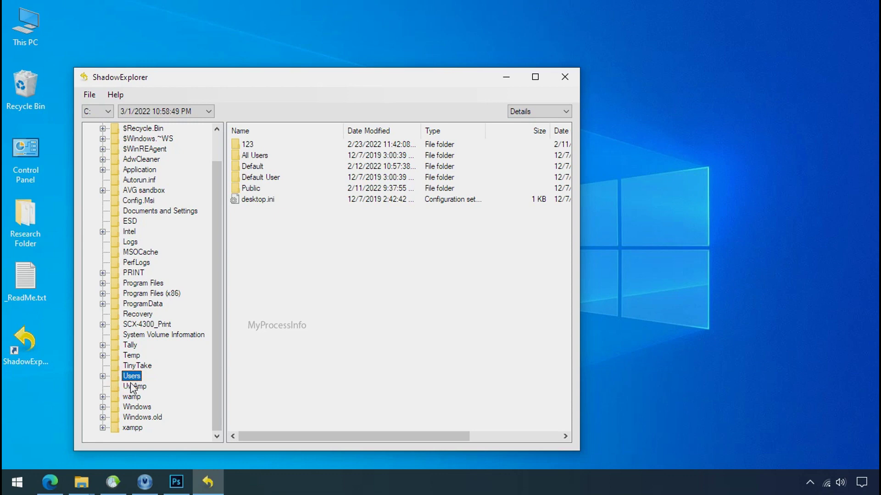
{"action": "double_click", "coordinate": [248, 145]}
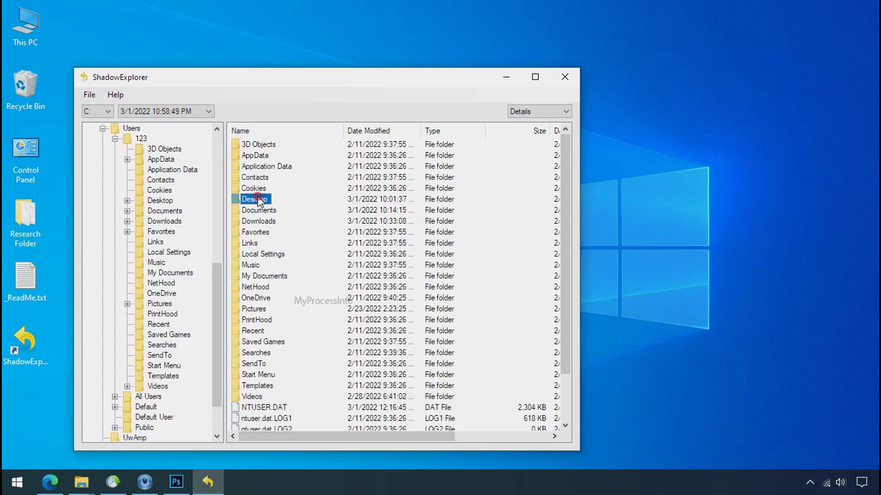
{"action": "double_click", "coordinate": [254, 199]}
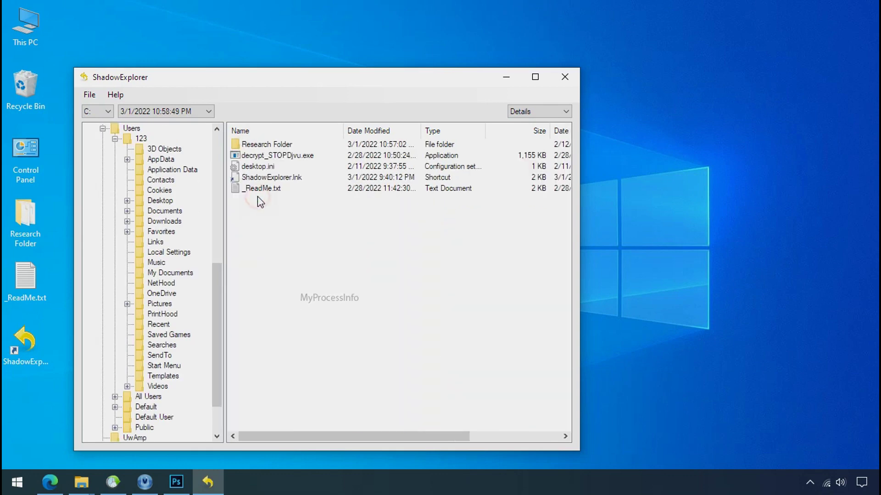
{"action": "right_click", "coordinate": [275, 145]}
{"action": "left_click", "coordinate": [303, 153]}
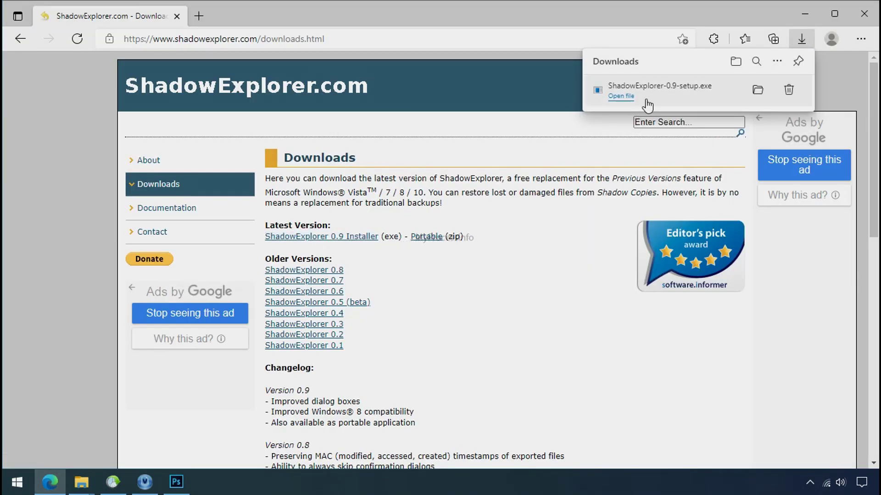
{"action": "left_click", "coordinate": [864, 14]}
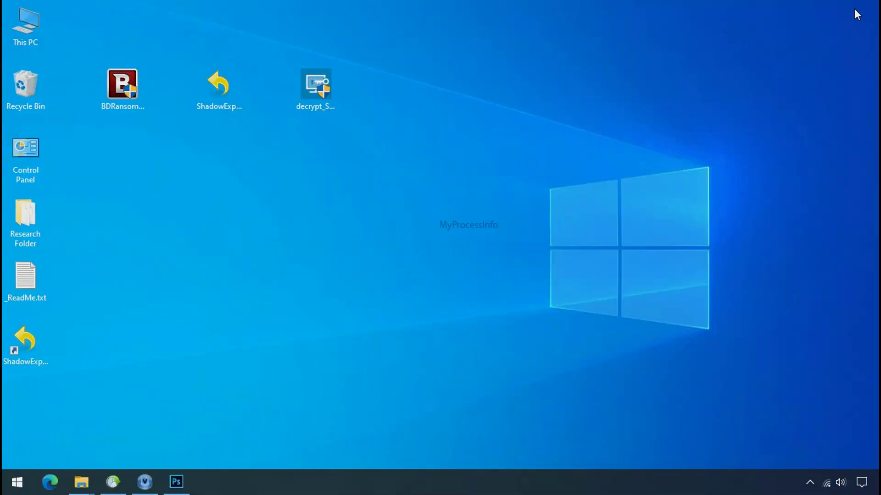
- In ShadowExplorer, select drive C: and its 3/1/2022 10:58:49 PM snapshot
{"action": "double_click", "coordinate": [26, 348]}
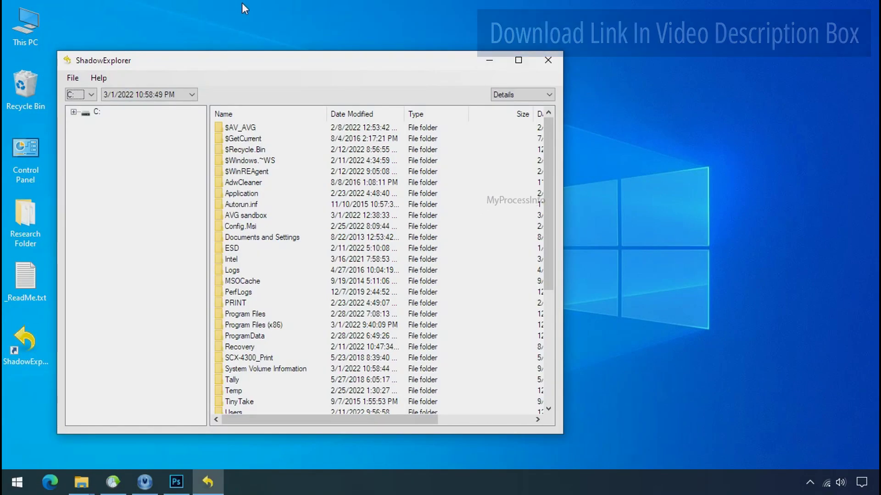
{"action": "left_click", "coordinate": [79, 94]}
{"action": "left_click", "coordinate": [81, 106]}
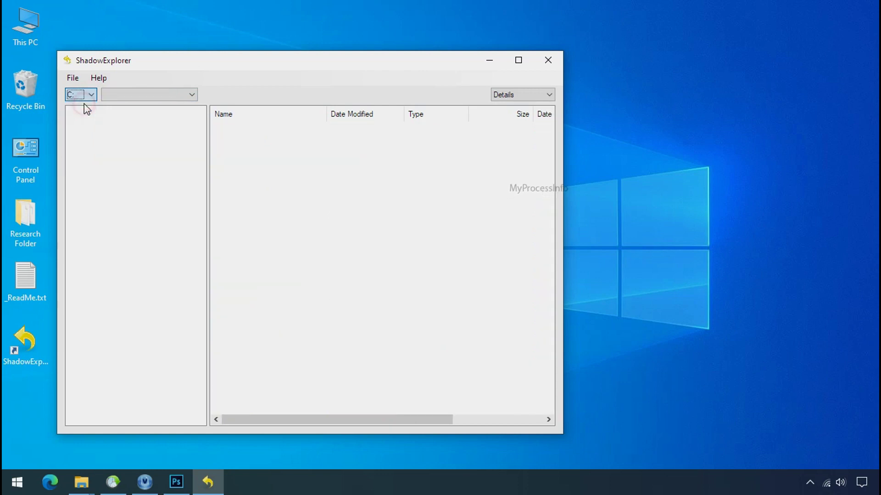
{"action": "left_click", "coordinate": [169, 94]}
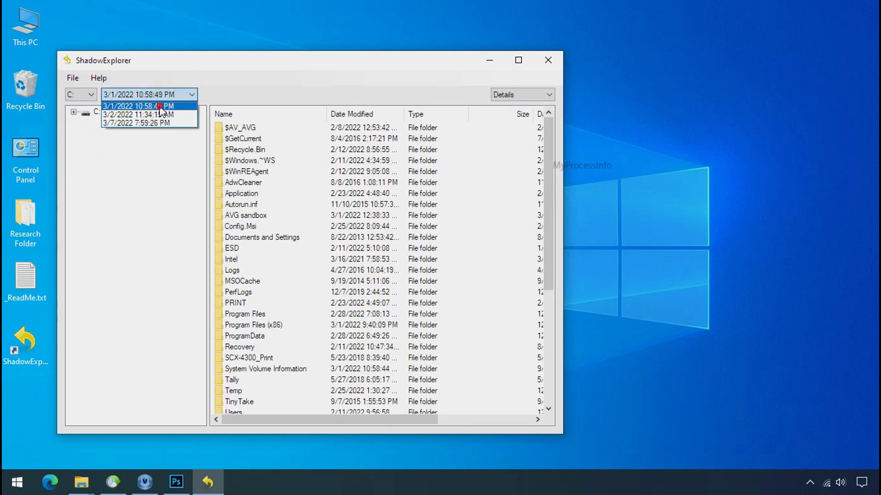
{"action": "left_click", "coordinate": [159, 106]}
- Browse the snapshot to Users > 123 > Desktop
{"action": "left_click", "coordinate": [74, 112]}
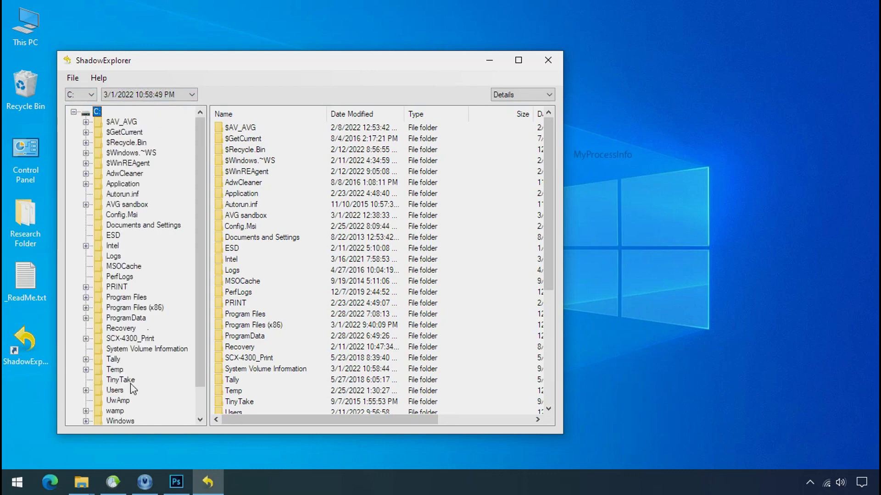
{"action": "left_click", "coordinate": [116, 390]}
{"action": "left_click", "coordinate": [230, 128]}
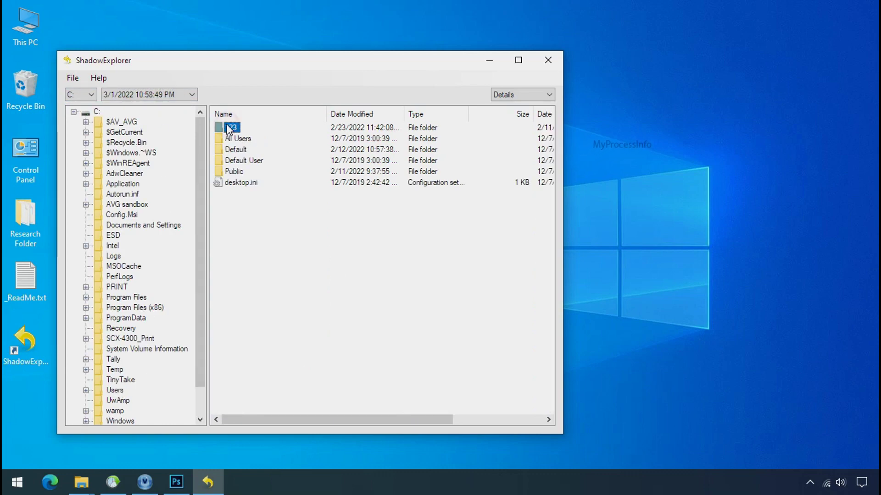
{"action": "double_click", "coordinate": [231, 128]}
{"action": "left_click", "coordinate": [237, 183]}
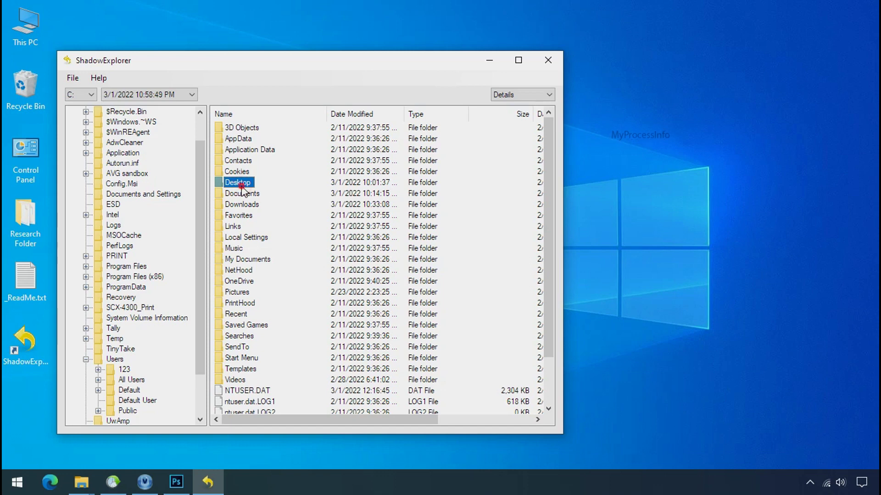
{"action": "double_click", "coordinate": [238, 182]}
- Export Research Folder from the snapshot into the Recover folder on Softwares (G:)
{"action": "left_click", "coordinate": [234, 128]}
{"action": "right_click", "coordinate": [234, 127]}
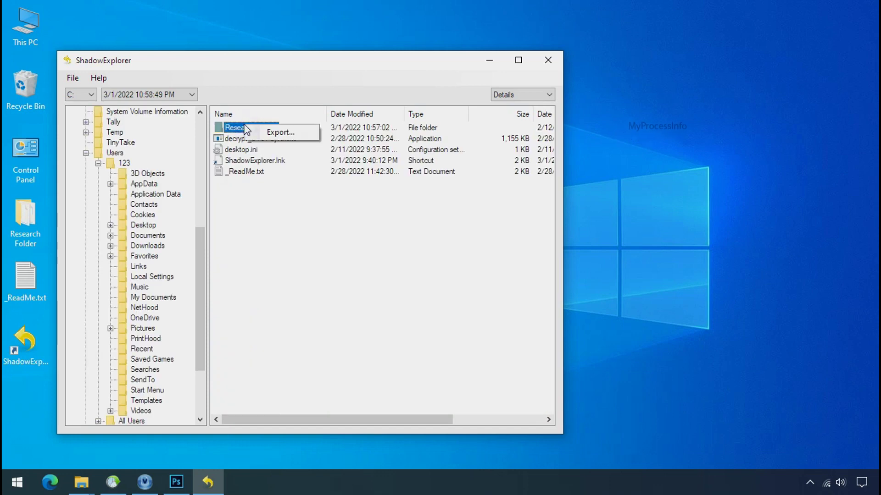
{"action": "left_click", "coordinate": [279, 132]}
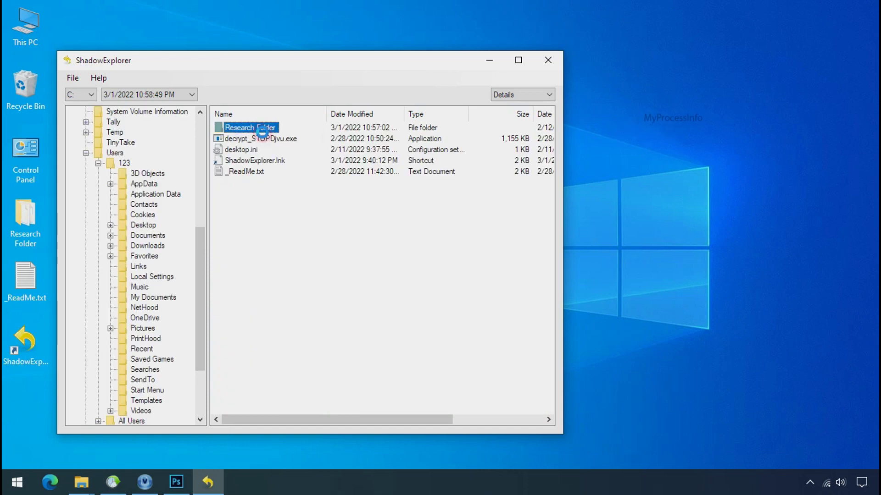
{"action": "scroll", "coordinate": [417, 247], "scroll_direction": "down", "scroll_amount": 3}
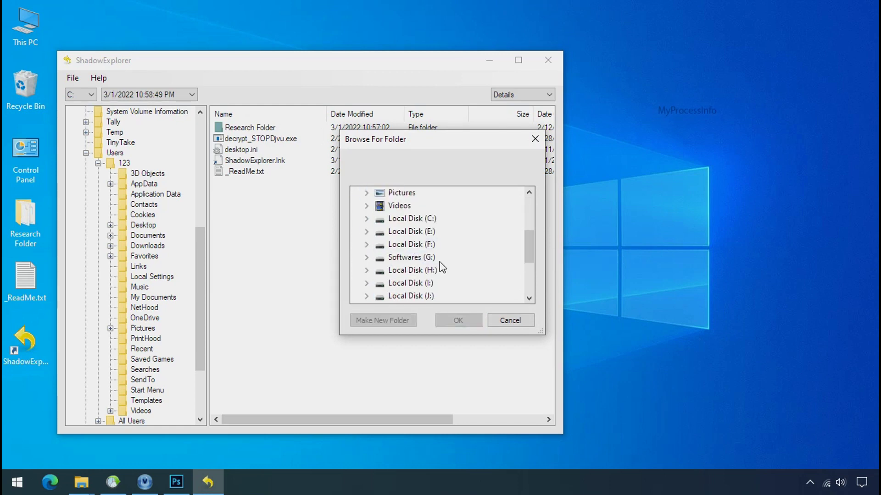
{"action": "left_click", "coordinate": [413, 270]}
{"action": "left_click", "coordinate": [457, 320]}
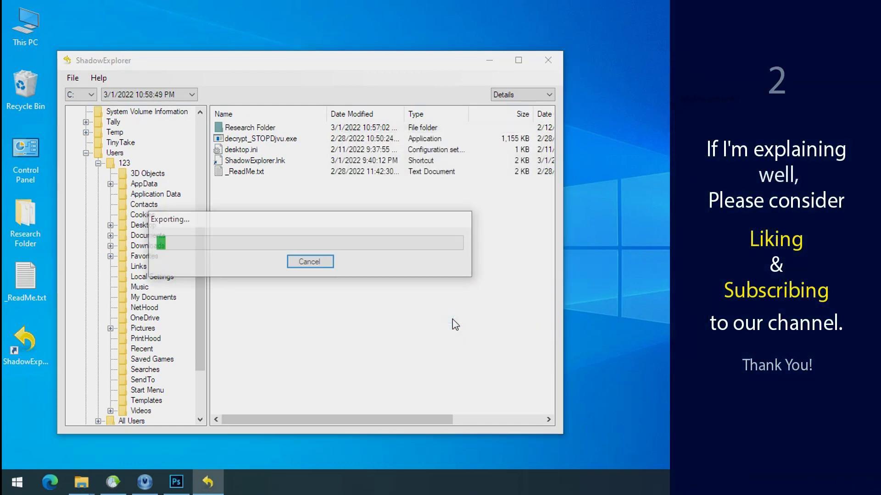
- Minimize ShadowExplorer and open G:\Recover\Research Folder in File Explorer
{"action": "left_click", "coordinate": [491, 62]}
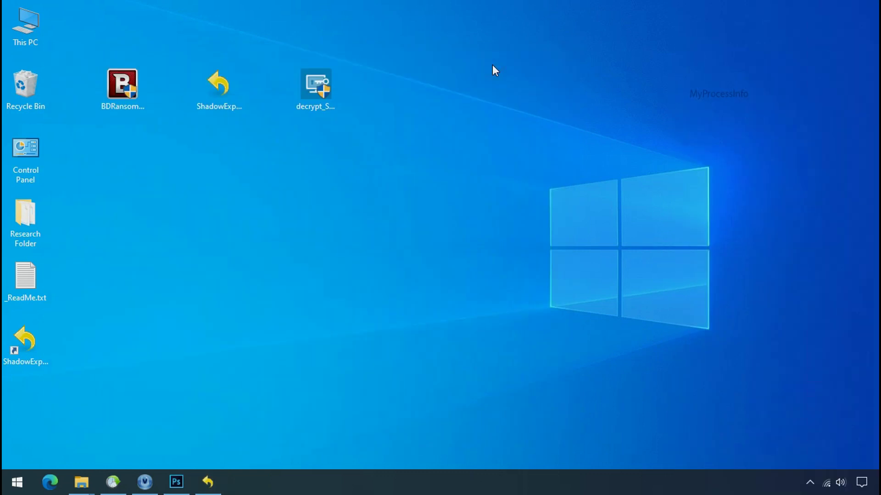
{"action": "left_click", "coordinate": [81, 482]}
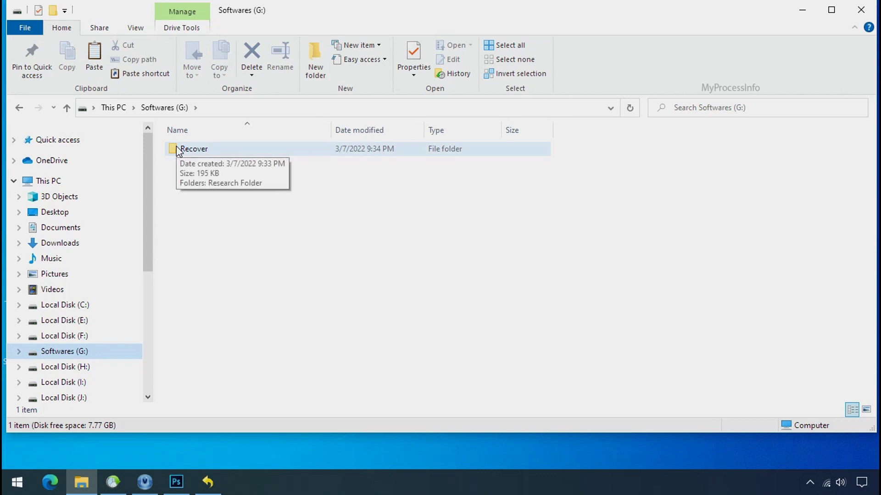
{"action": "double_click", "coordinate": [193, 149]}
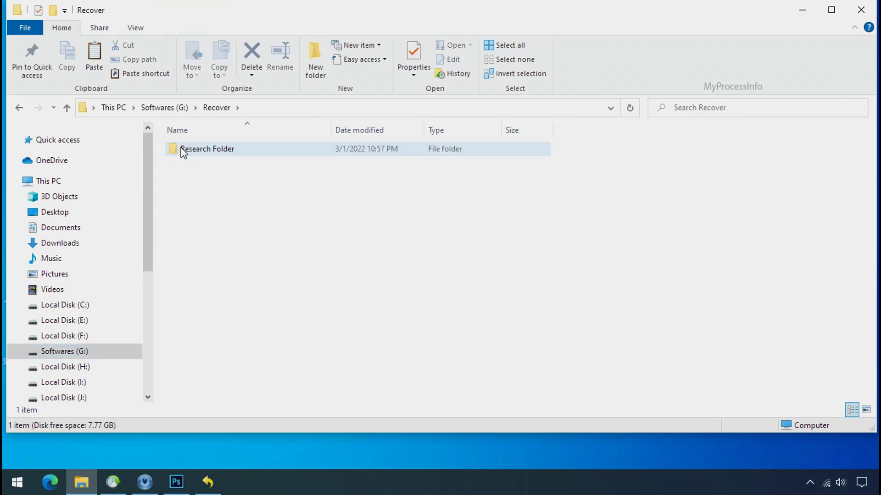
{"action": "double_click", "coordinate": [184, 150]}
- Inspect the restored Testing PDF, XLS and PNG files, then open QPhotoRec's disk list
{"action": "left_click", "coordinate": [196, 150]}
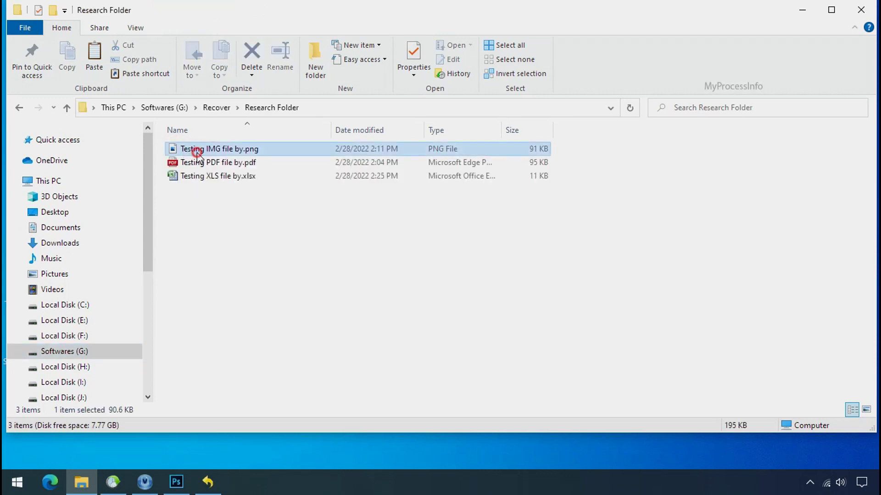
{"action": "left_click", "coordinate": [207, 163]}
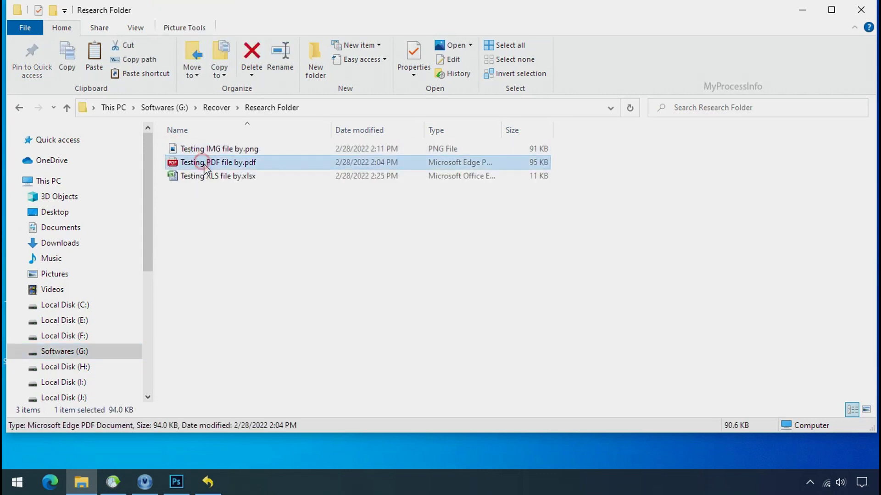
{"action": "left_click", "coordinate": [227, 149]}
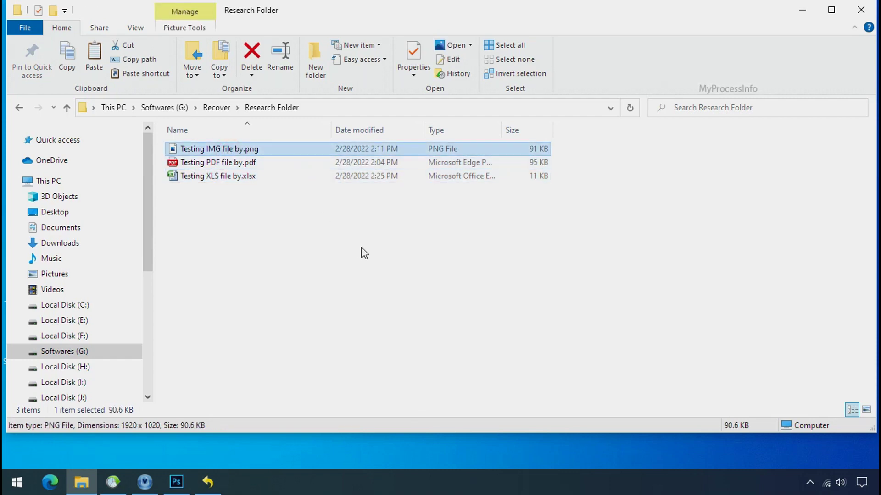
{"action": "scroll", "coordinate": [364, 253], "scroll_direction": "up", "scroll_amount": 1}
{"action": "scroll", "coordinate": [363, 253], "scroll_direction": "up", "scroll_amount": 1}
{"action": "scroll", "coordinate": [364, 252], "scroll_direction": "up", "scroll_amount": 1}
{"action": "scroll", "coordinate": [364, 252], "scroll_direction": "up", "scroll_amount": 1}
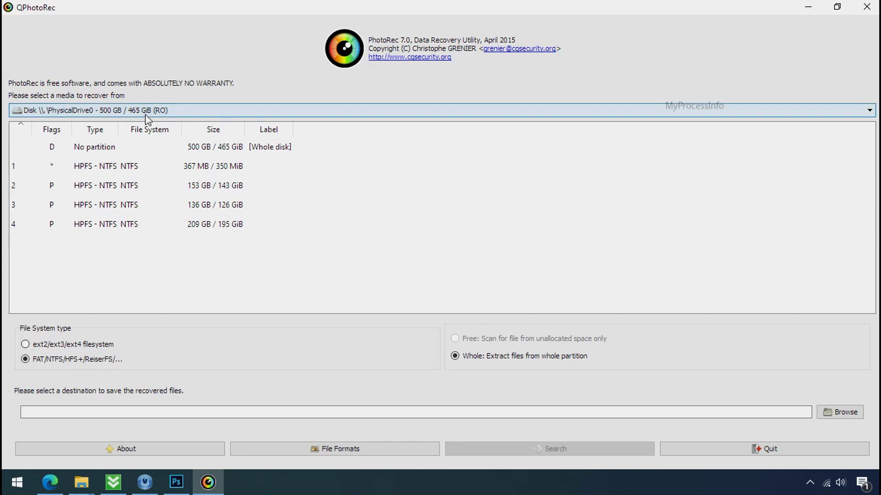
{"action": "left_click", "coordinate": [145, 111]}
{"action": "scroll", "coordinate": [154, 176], "scroll_direction": "down", "scroll_amount": 1}
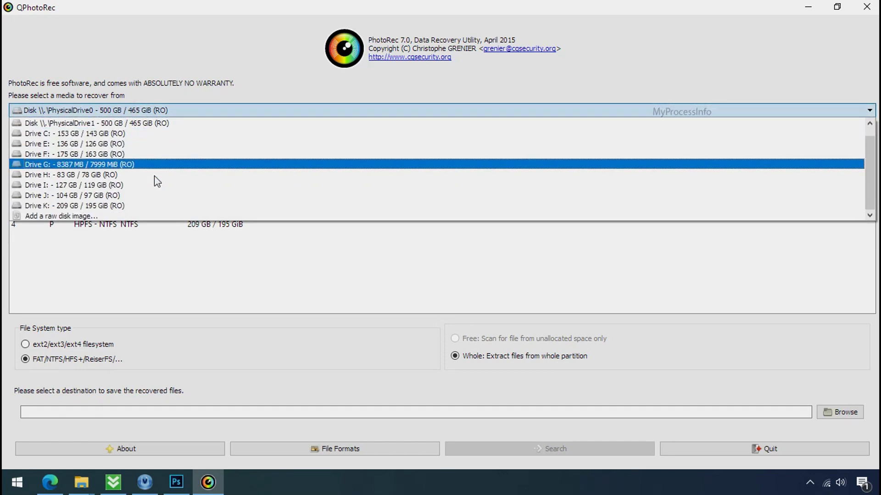
{"action": "scroll", "coordinate": [196, 131], "scroll_direction": "up", "scroll_amount": 1}
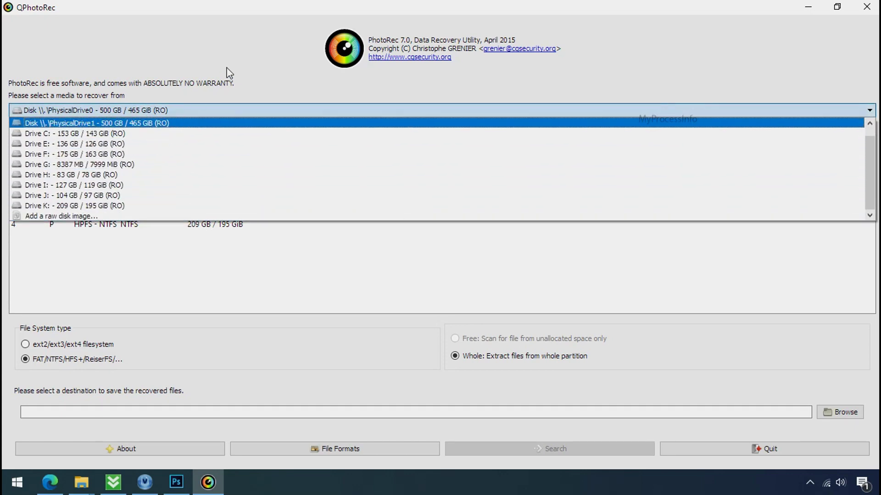
{"action": "left_click", "coordinate": [229, 66]}
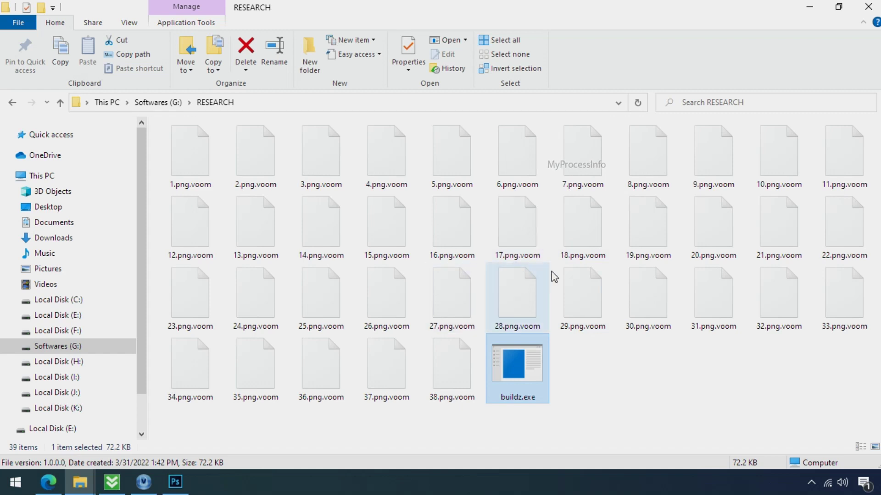
- Rename 18.png.voom to 18.png, accepting the extension change warning
{"action": "left_click", "coordinate": [586, 256]}
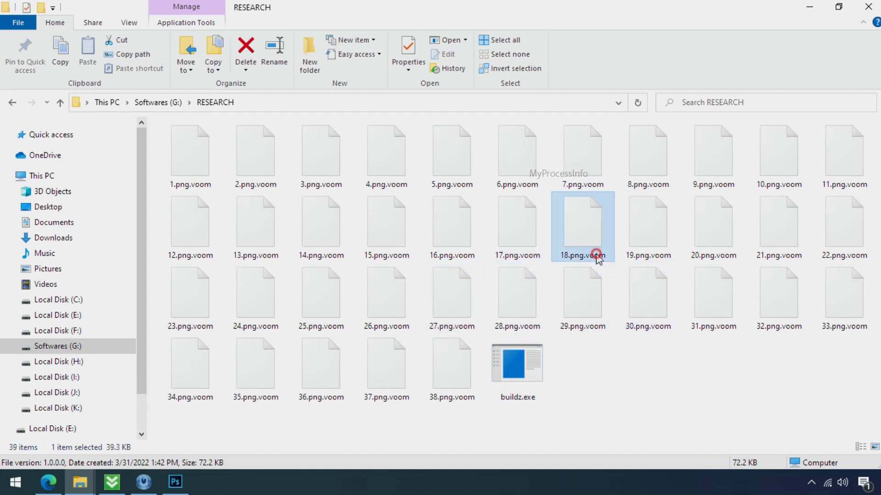
{"action": "left_click", "coordinate": [586, 255]}
{"action": "key", "text": "End"}
{"action": "key", "text": "BackSpace"}
{"action": "key", "text": "BackSpace"}
{"action": "key", "text": "BackSpace"}
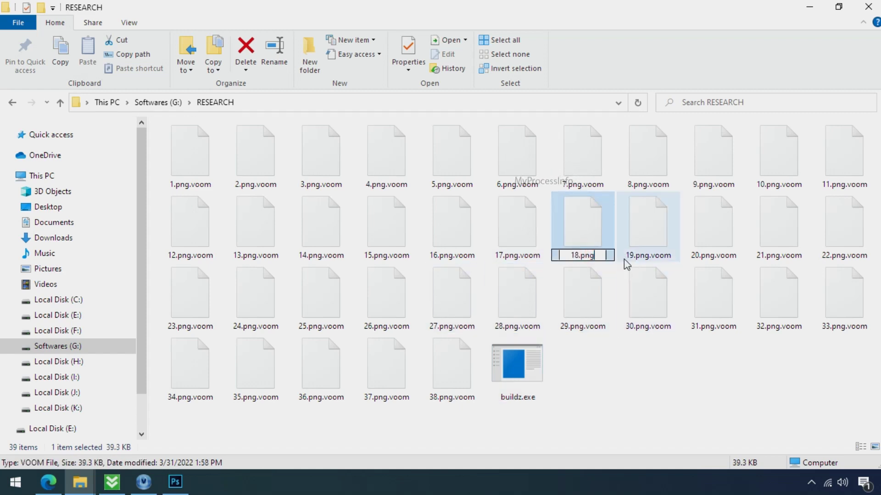
{"action": "key", "text": "Return"}
{"action": "left_click", "coordinate": [500, 246]}
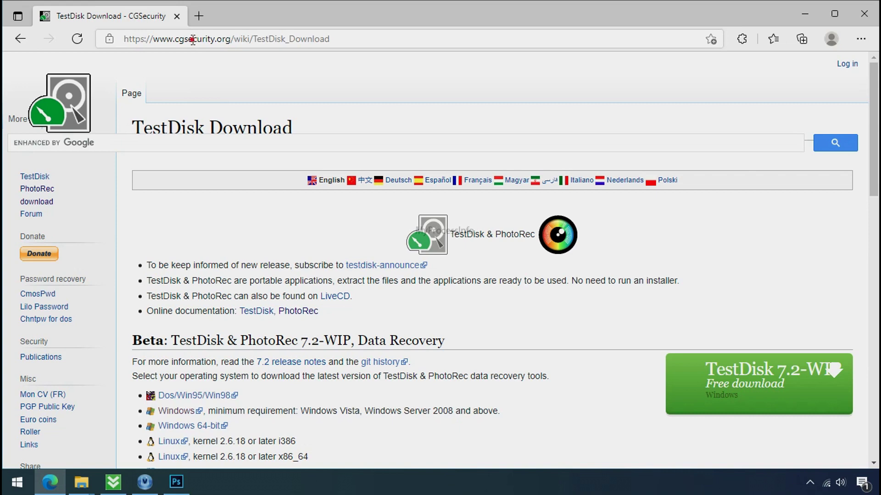
- Leave the TestDisk page and select the downloaded testdisk zip archive
{"action": "left_click", "coordinate": [193, 40]}
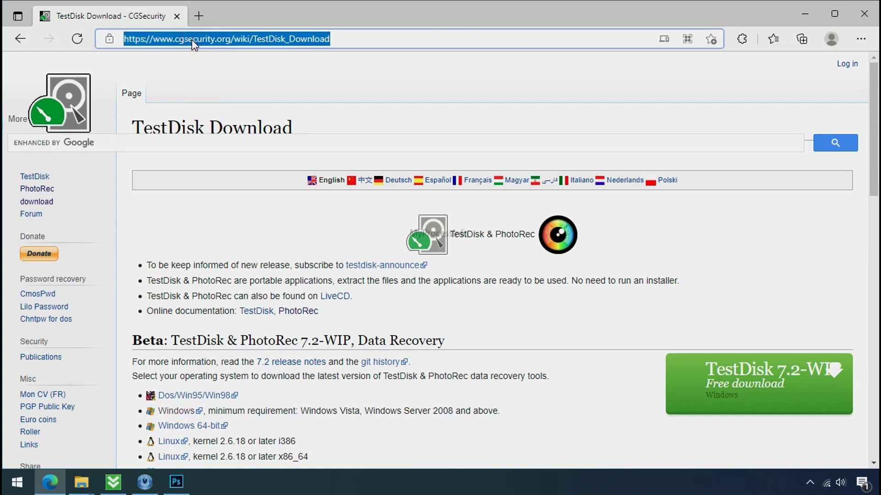
{"action": "left_click", "coordinate": [224, 85]}
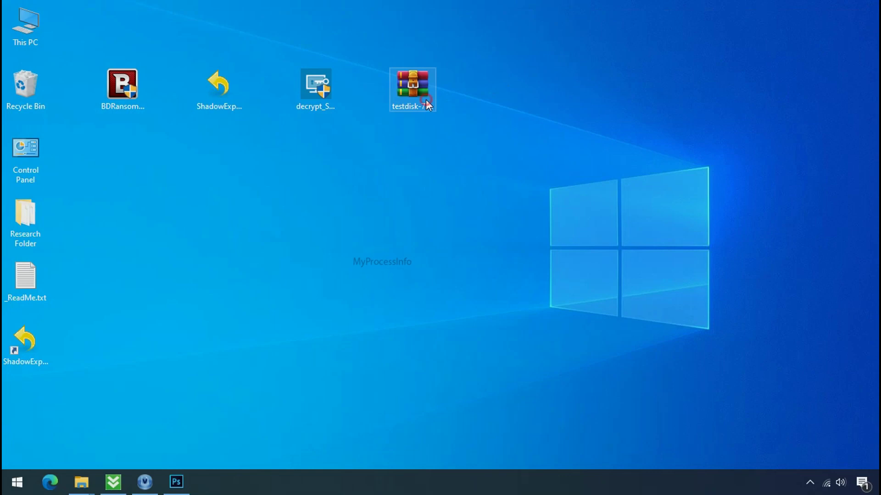
{"action": "left_click", "coordinate": [426, 100]}
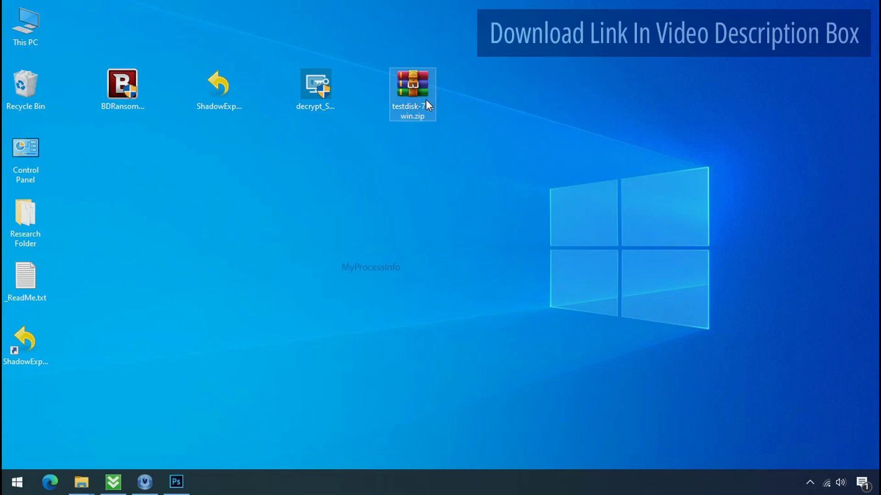
- Extract testdisk-7.0.win.zip into its own testdisk-7.0.win folder and pick qphotorec_win.exe
{"action": "right_click", "coordinate": [426, 100]}
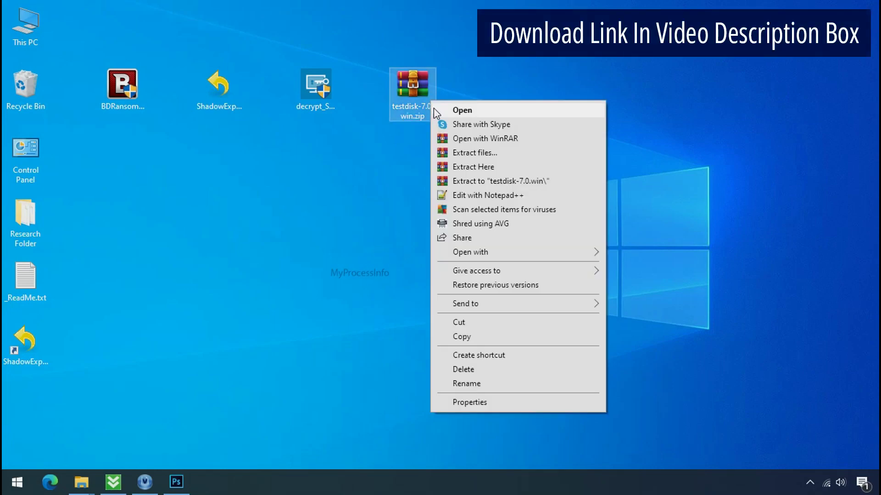
{"action": "left_click", "coordinate": [485, 182]}
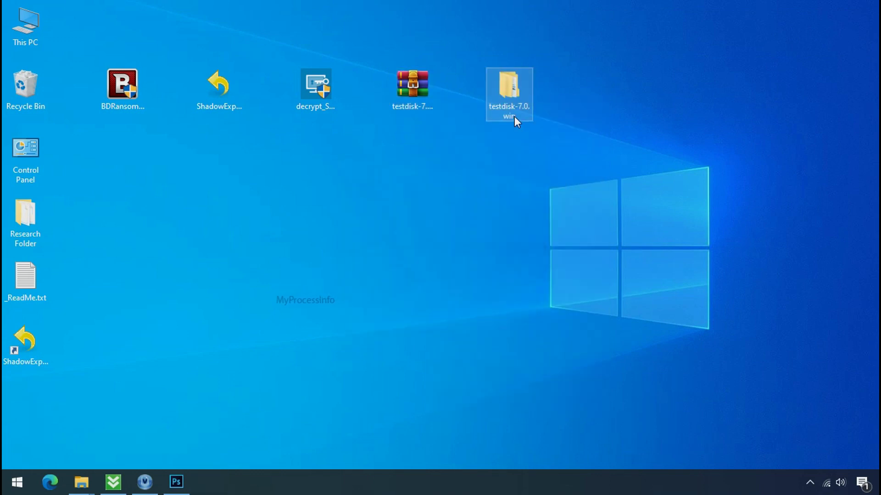
{"action": "scroll", "coordinate": [248, 307], "scroll_direction": "down", "scroll_amount": 5}
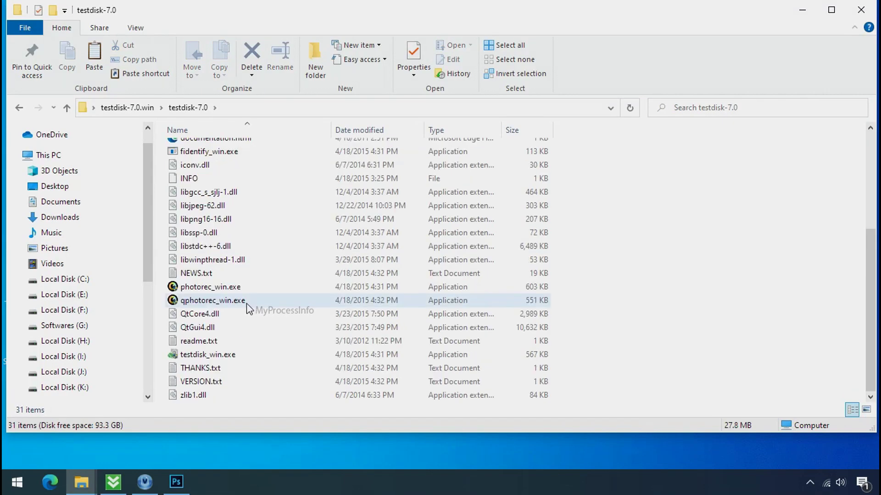
{"action": "left_click", "coordinate": [248, 303]}
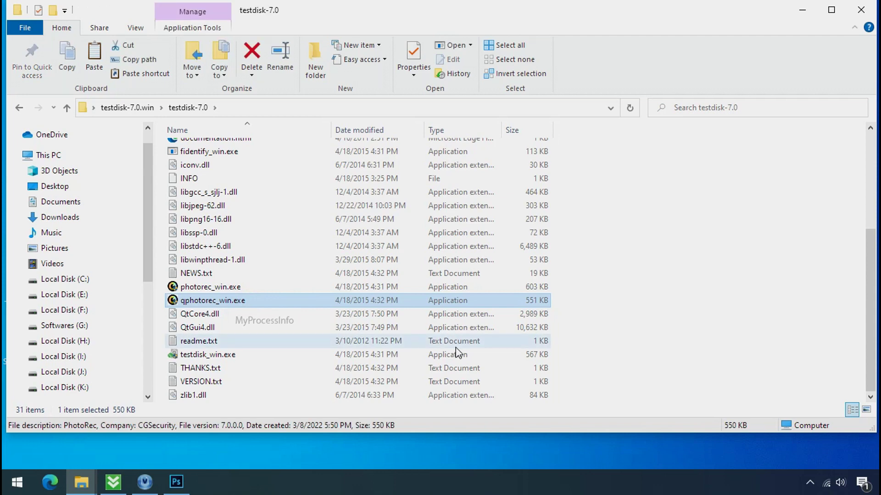
- Launch QPhotoRec, set Drive C as the recovery source and reset the file-format list to none
{"action": "double_click", "coordinate": [214, 301]}
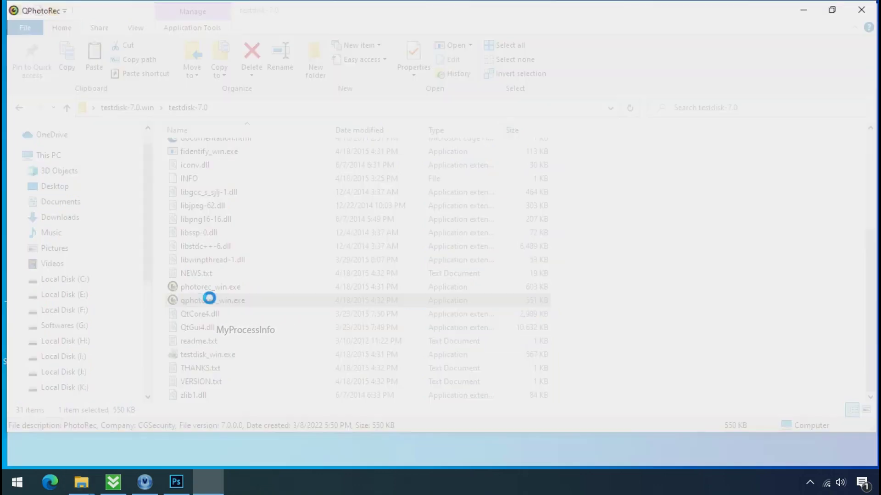
{"action": "left_click", "coordinate": [440, 110]}
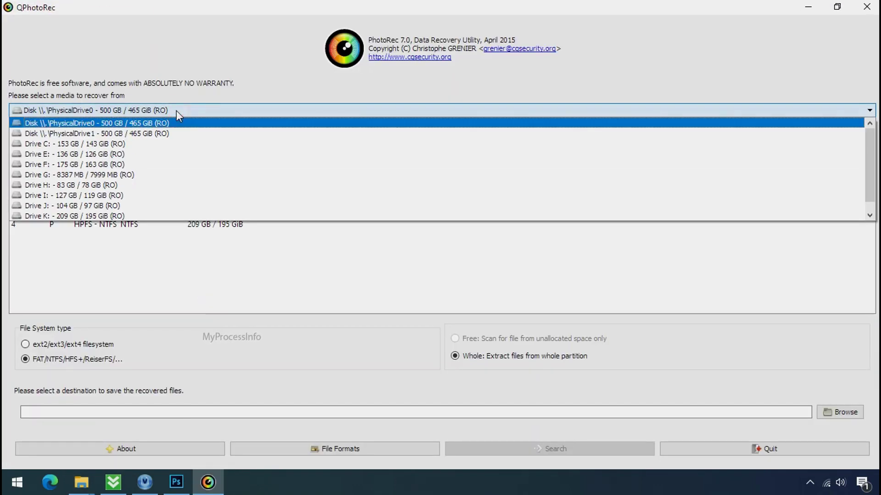
{"action": "left_click", "coordinate": [179, 140]}
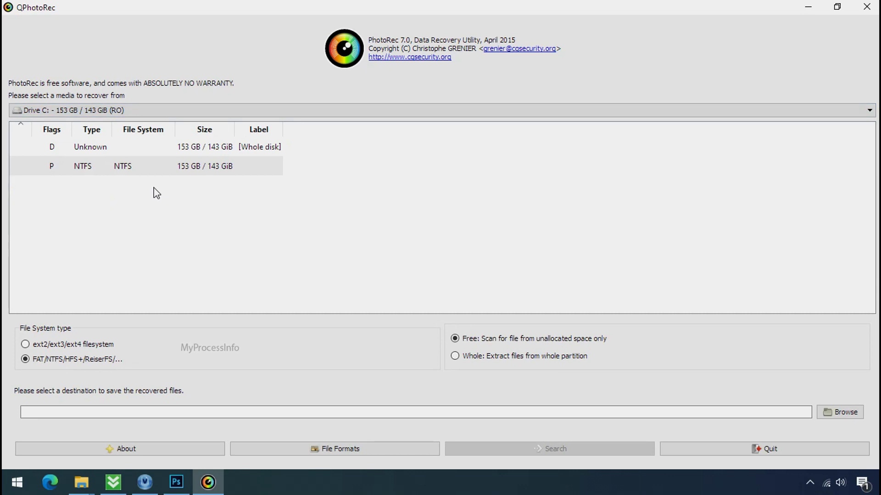
{"action": "left_click", "coordinate": [326, 449]}
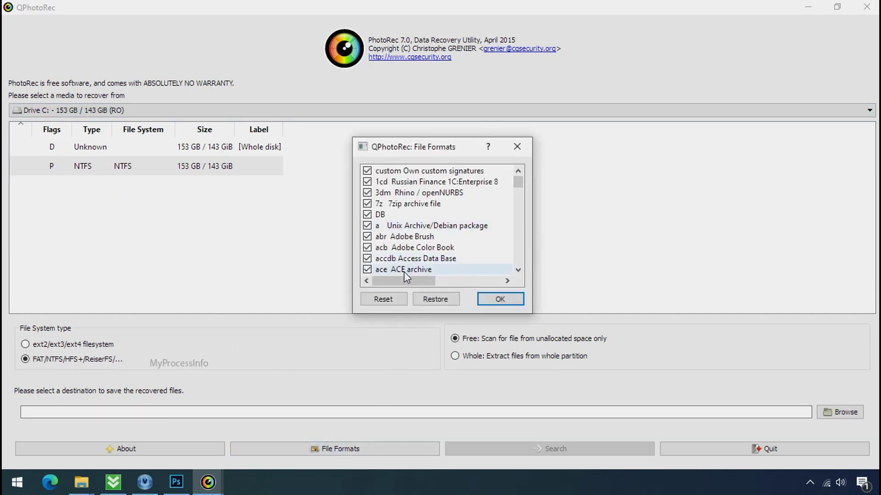
{"action": "left_click", "coordinate": [382, 298]}
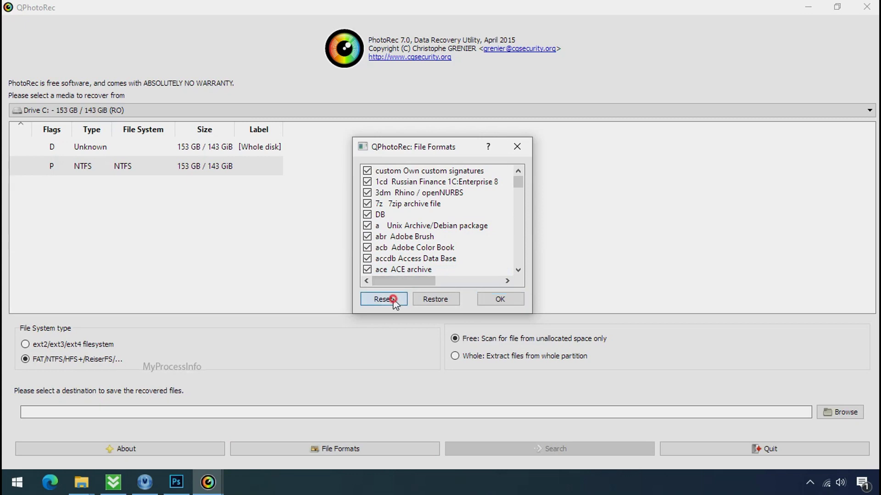
- Tick only the JPG, PNG and PDF formats for recovery
{"action": "left_click", "coordinate": [396, 246]}
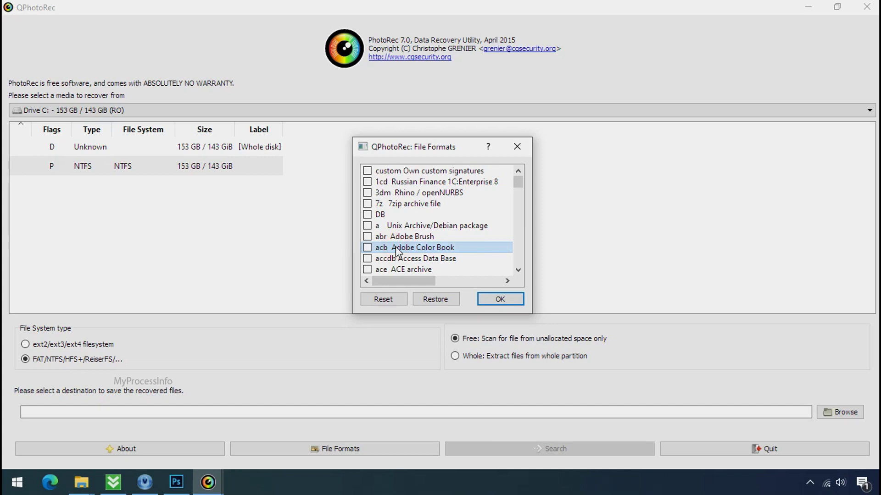
{"action": "key", "text": "j"}
{"action": "scroll", "coordinate": [396, 247], "scroll_direction": "down", "scroll_amount": 1}
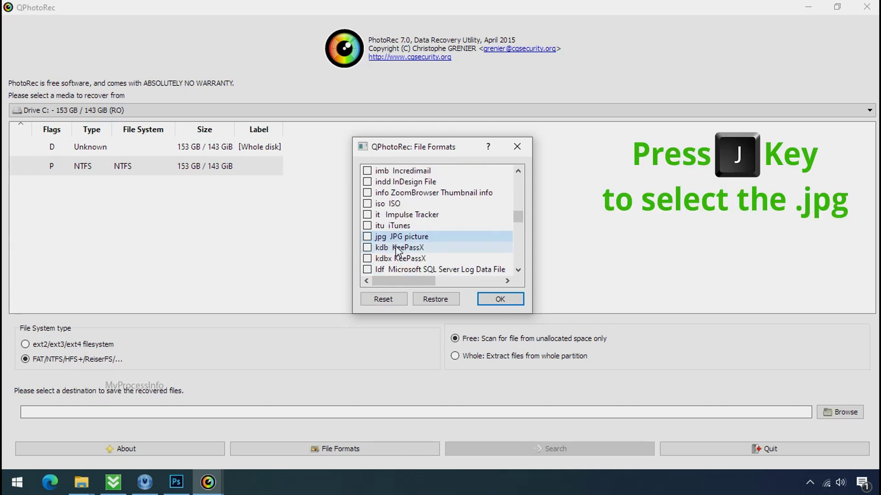
{"action": "left_click", "coordinate": [367, 237]}
{"action": "key", "text": "p"}
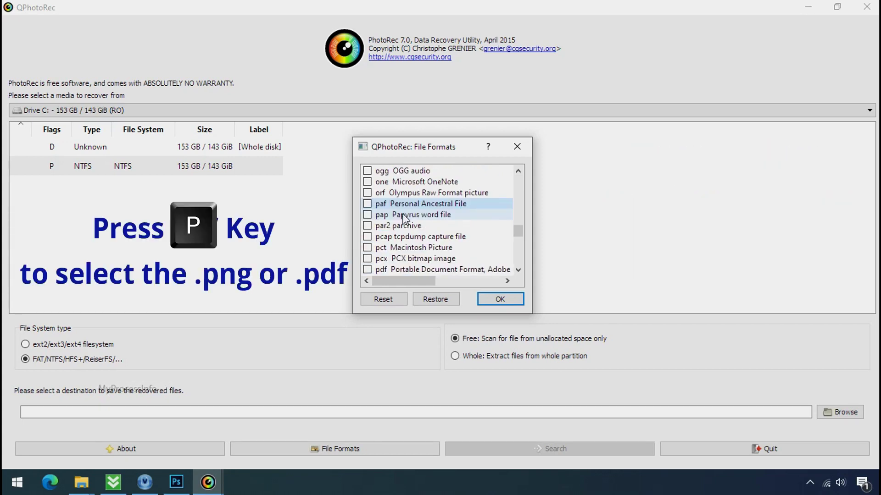
{"action": "key", "text": "p"}
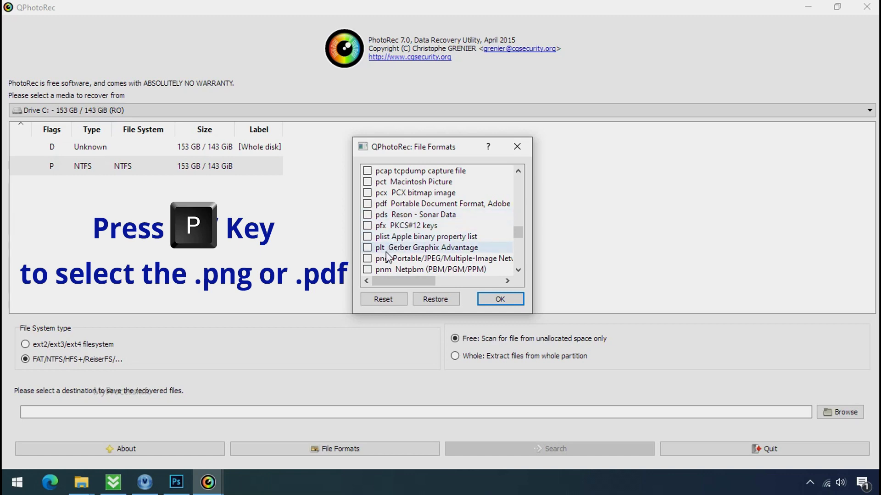
{"action": "left_click", "coordinate": [367, 258]}
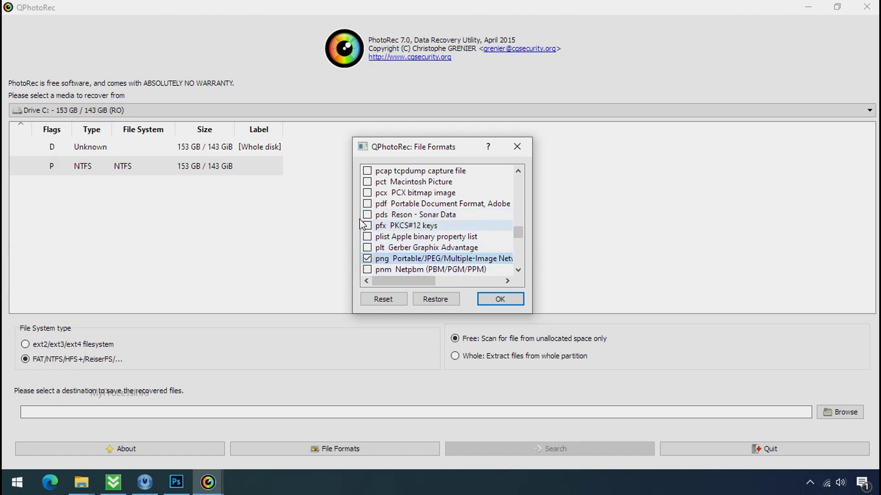
{"action": "left_click", "coordinate": [367, 205]}
- Confirm the formats, create G:\Recovery as the destination folder and start the recovery search
{"action": "left_click", "coordinate": [500, 299]}
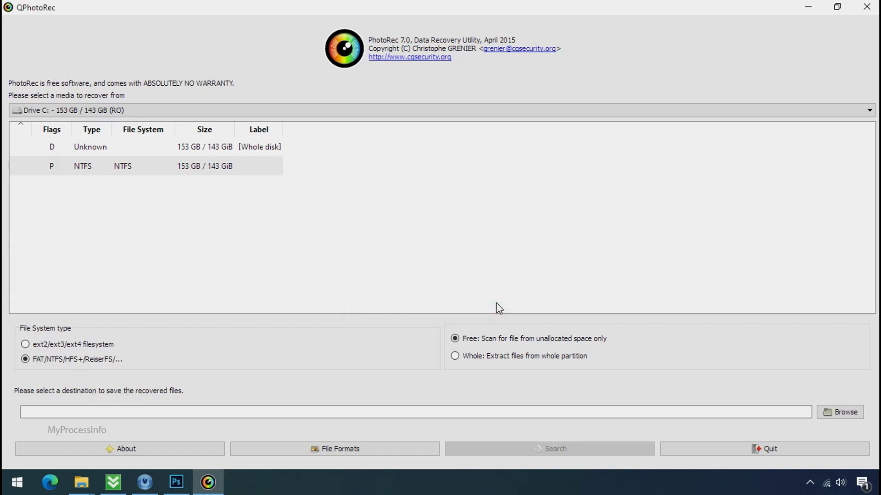
{"action": "left_click", "coordinate": [858, 414]}
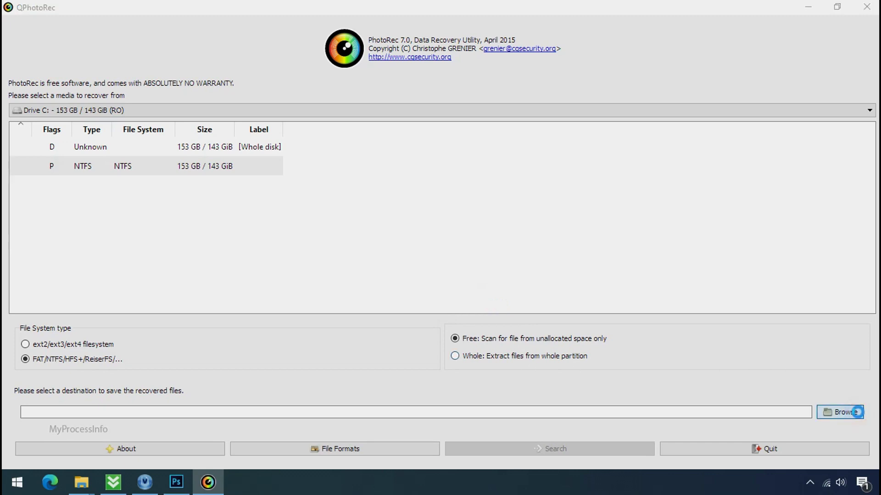
{"action": "right_click", "coordinate": [157, 161]}
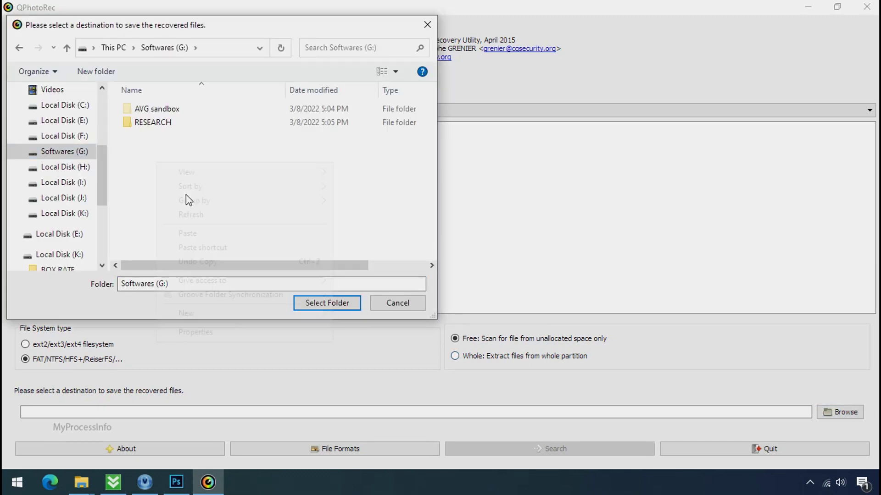
{"action": "mouse_move", "coordinate": [186, 313]}
{"action": "left_click", "coordinate": [358, 312]}
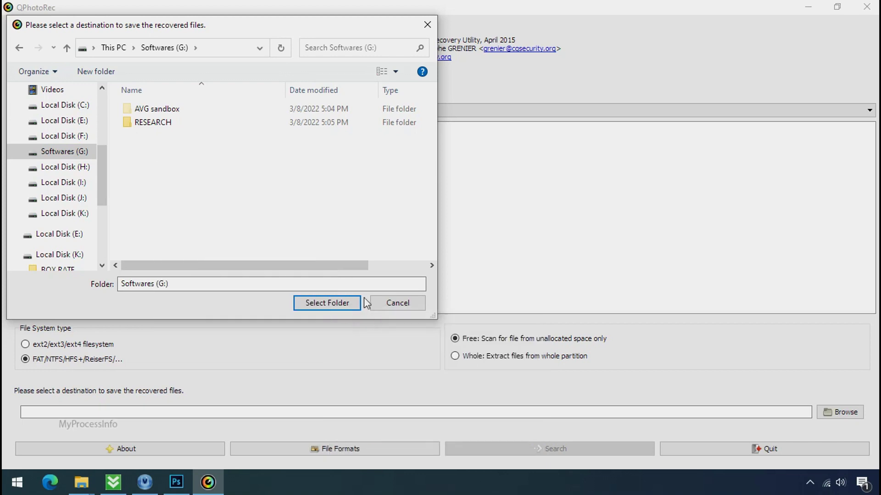
{"action": "type", "text": "Recovery"}
{"action": "key", "text": "Return"}
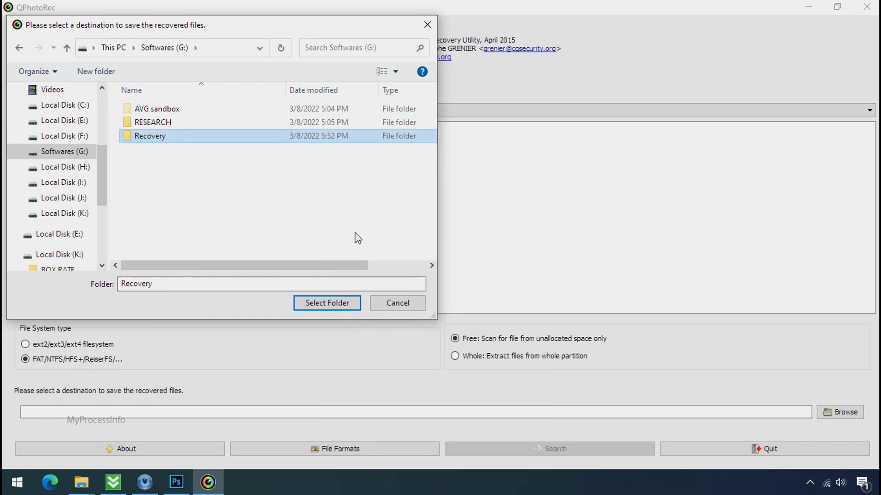
{"action": "left_click", "coordinate": [327, 303]}
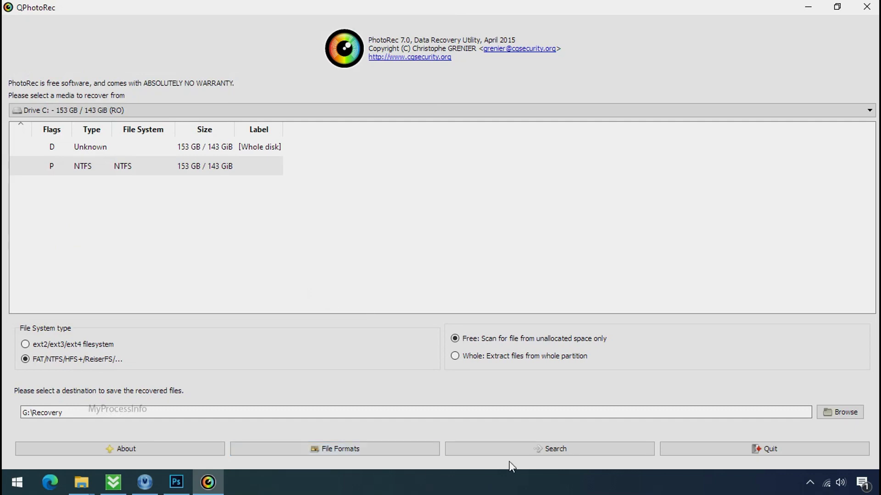
{"action": "left_click", "coordinate": [556, 450]}
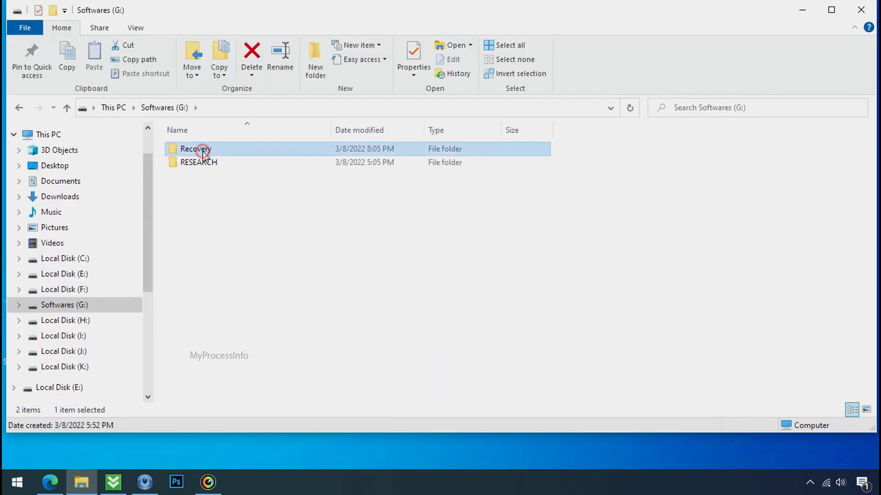
- Open G:\Recovery\recup_dir.3 to view the recovered png, jpg and pdf files
{"action": "double_click", "coordinate": [197, 145]}
{"action": "double_click", "coordinate": [199, 163]}
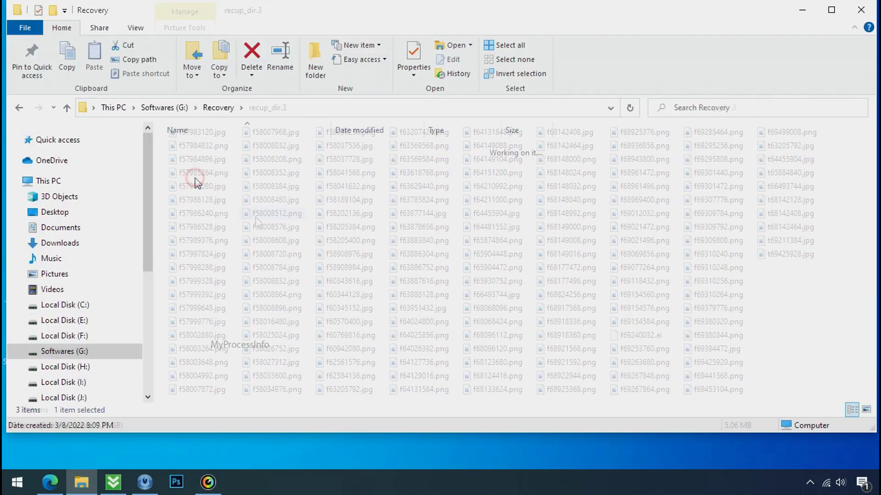
{"action": "scroll", "coordinate": [284, 217], "scroll_direction": "down", "scroll_amount": 3}
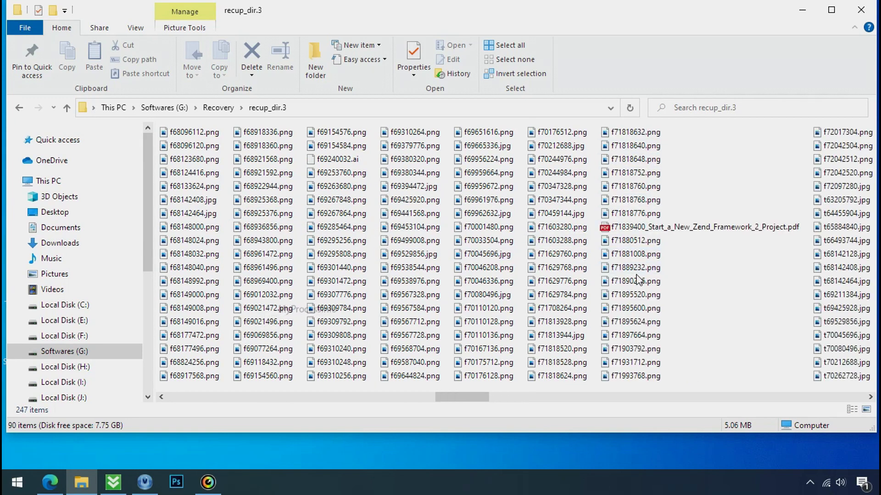
{"action": "scroll", "coordinate": [635, 281], "scroll_direction": "down", "scroll_amount": 2}
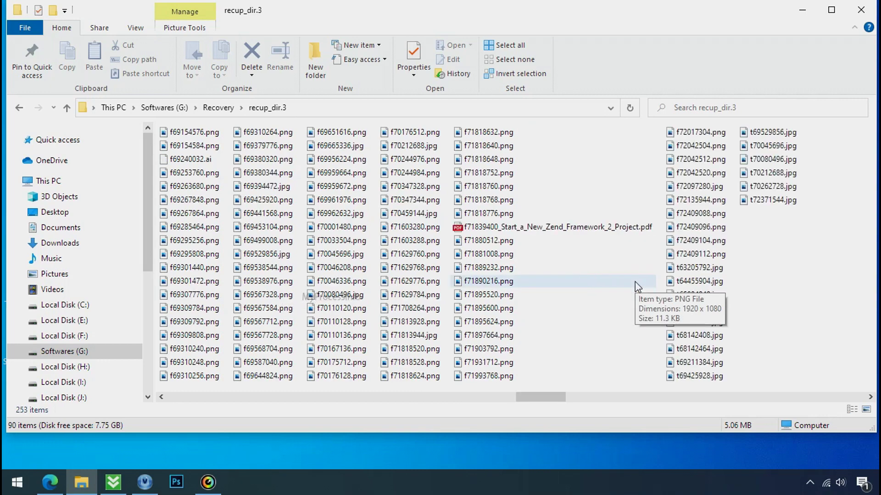
{"action": "scroll", "coordinate": [634, 281], "scroll_direction": "down", "scroll_amount": 2}
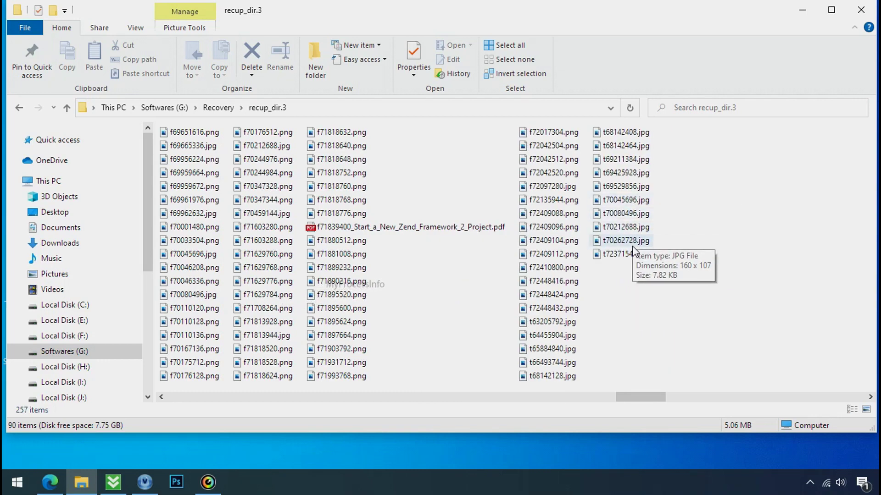
{"action": "scroll", "coordinate": [626, 300], "scroll_direction": "down", "scroll_amount": 3}
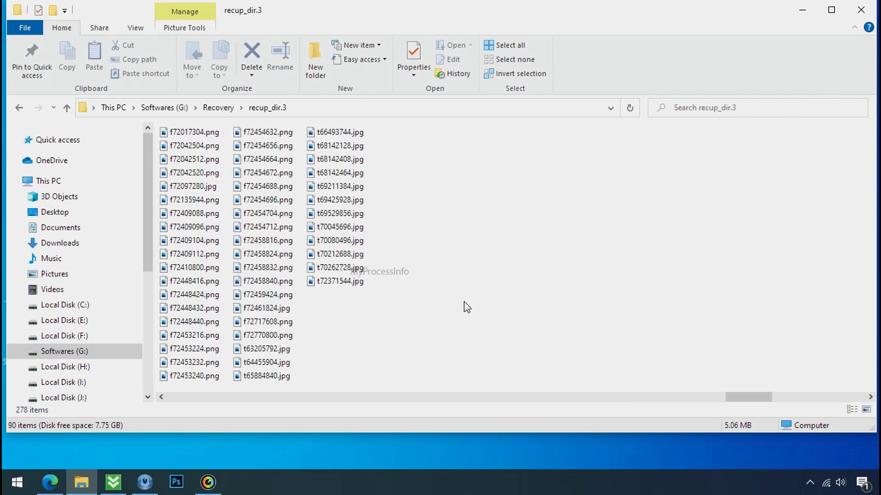